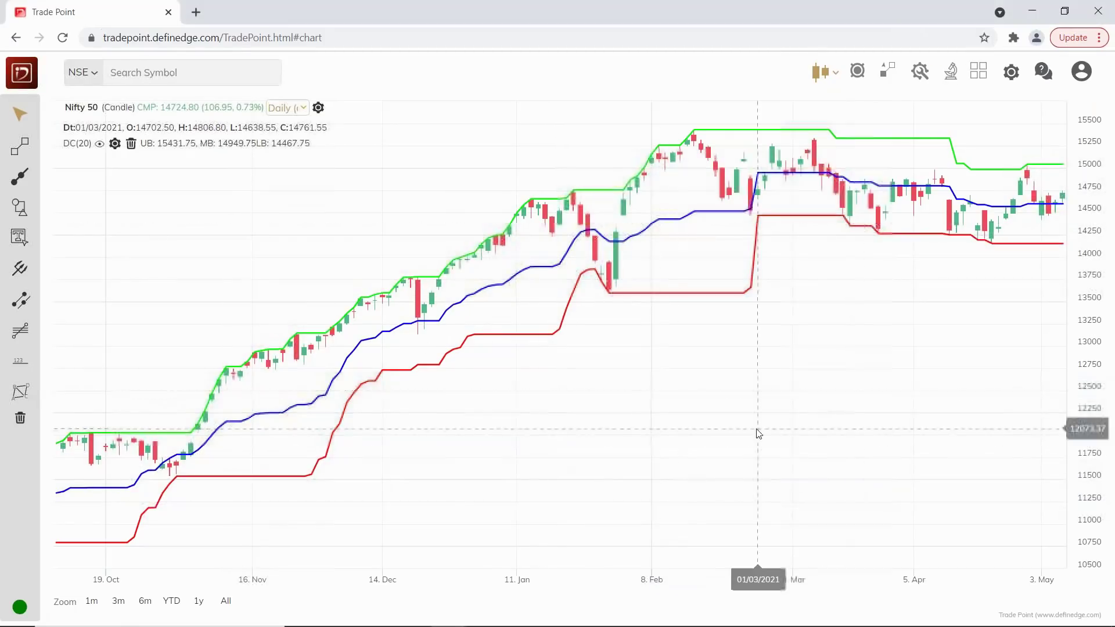
# Zoom the Nifty 50 daily chart in to show roughly late November through late April
pyautogui.scroll(2, 758, 433)
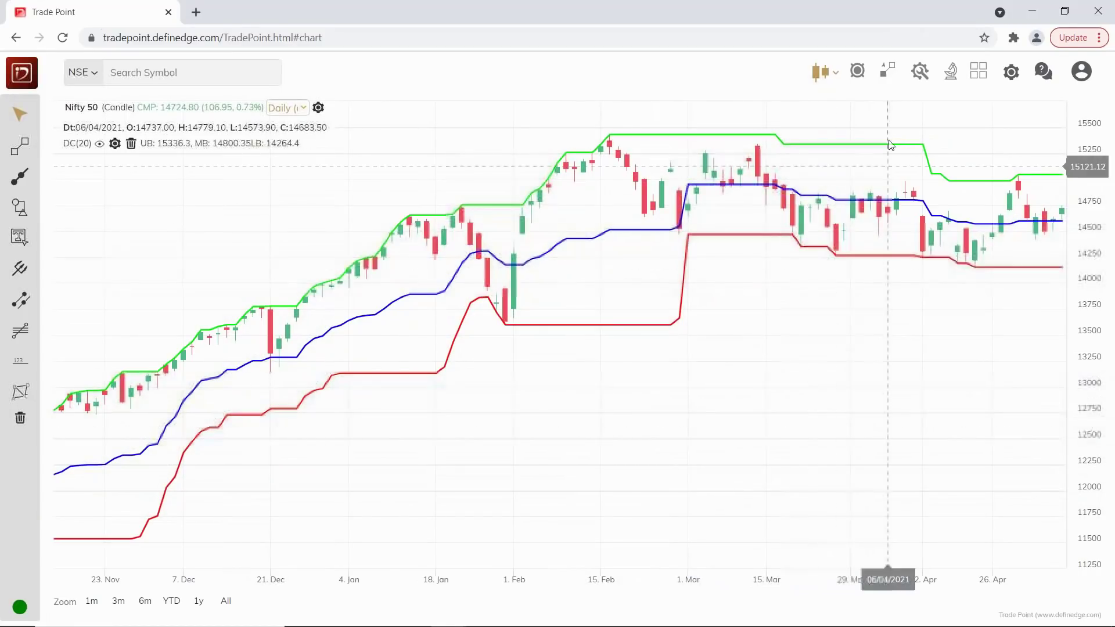
# Run the D Sectors breadth scan with Short Term duration to score every Nifty sector
pyautogui.click(951, 71)
pyautogui.click(52, 416)
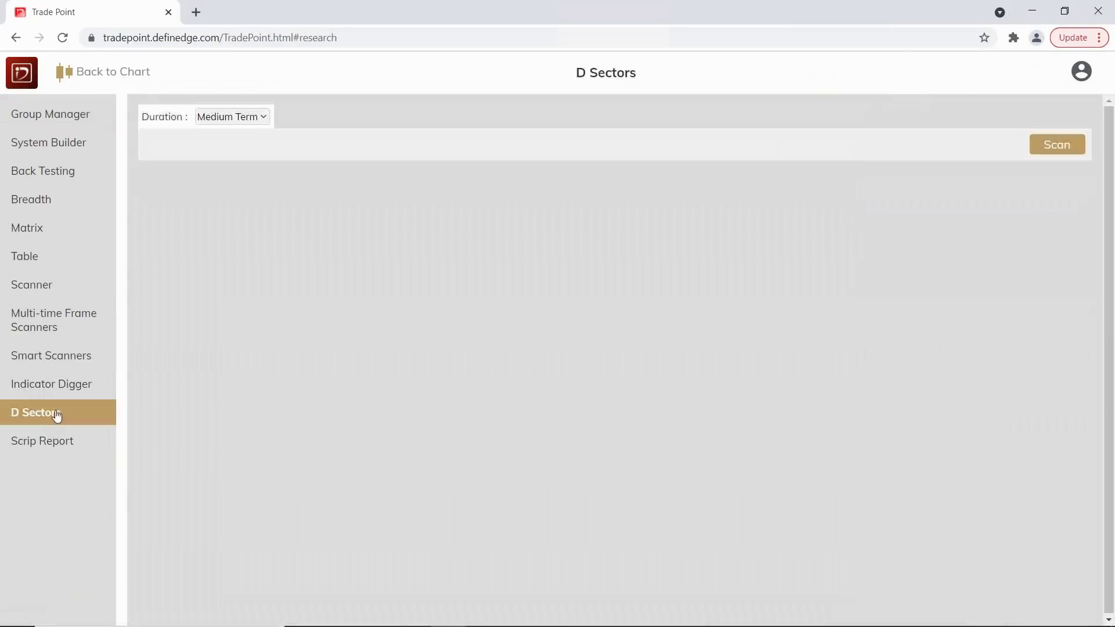
pyautogui.click(223, 118)
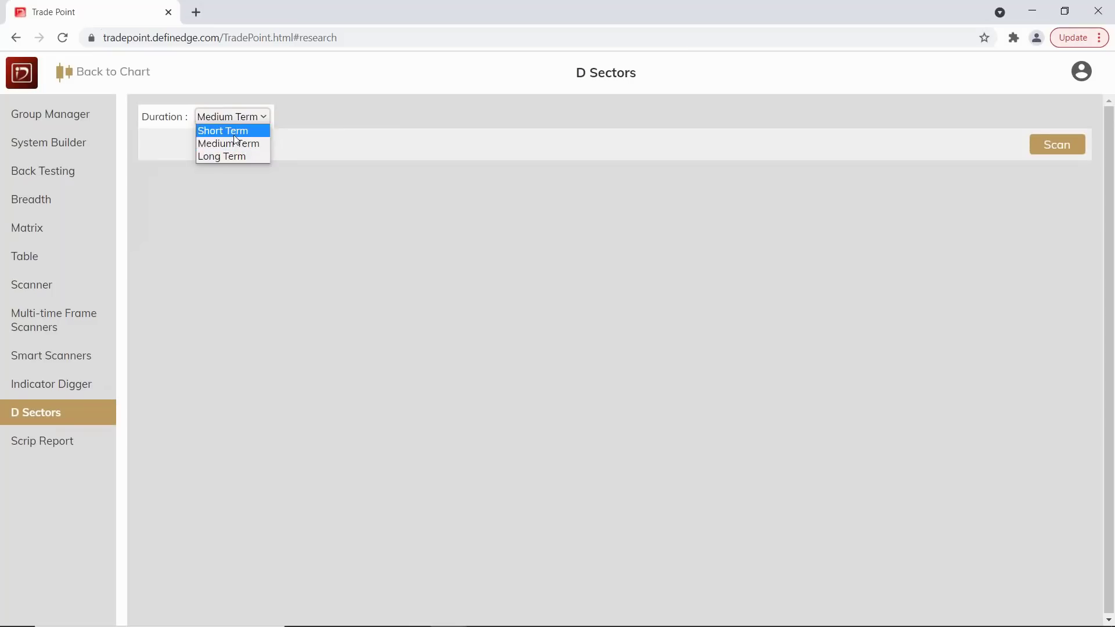
pyautogui.click(225, 131)
pyautogui.click(1055, 150)
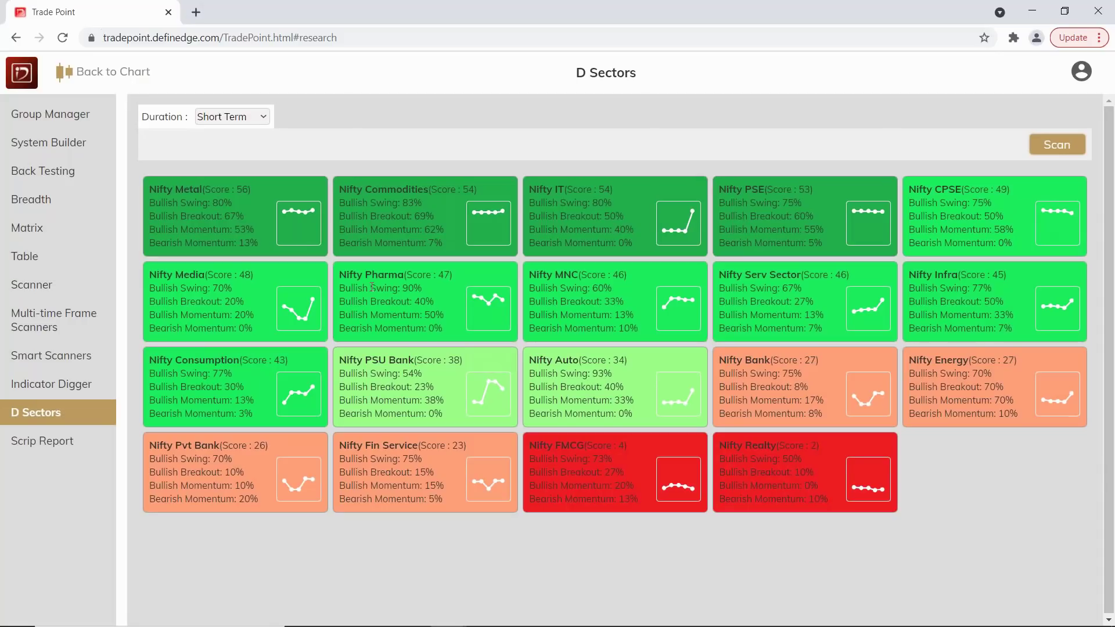
pyautogui.moveTo(308, 220)
pyautogui.moveTo(693, 233)
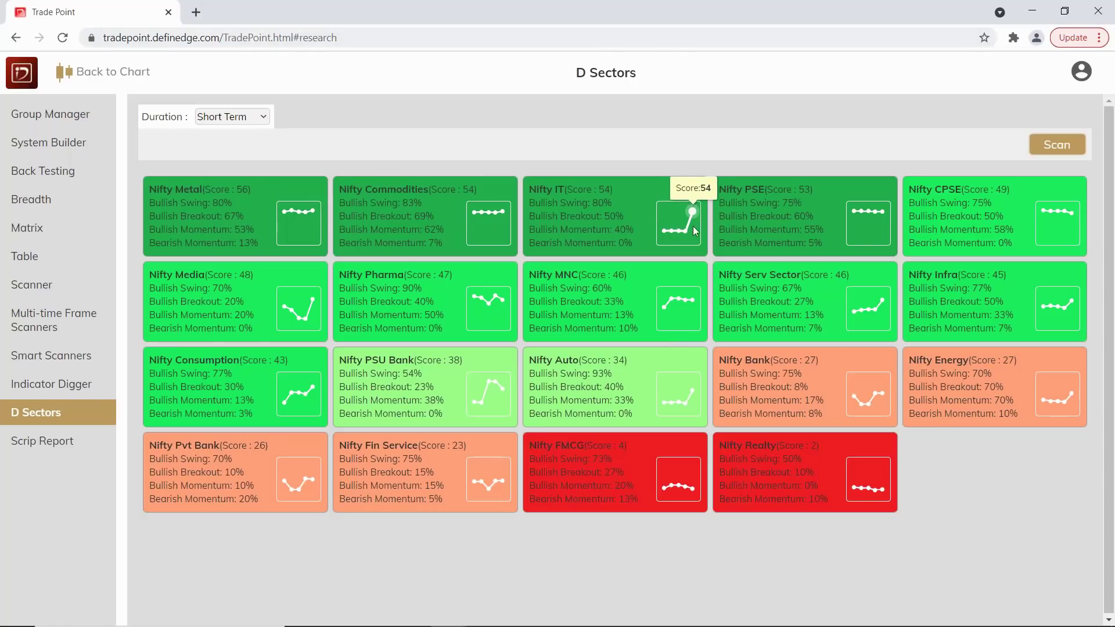
pyautogui.moveTo(1069, 305)
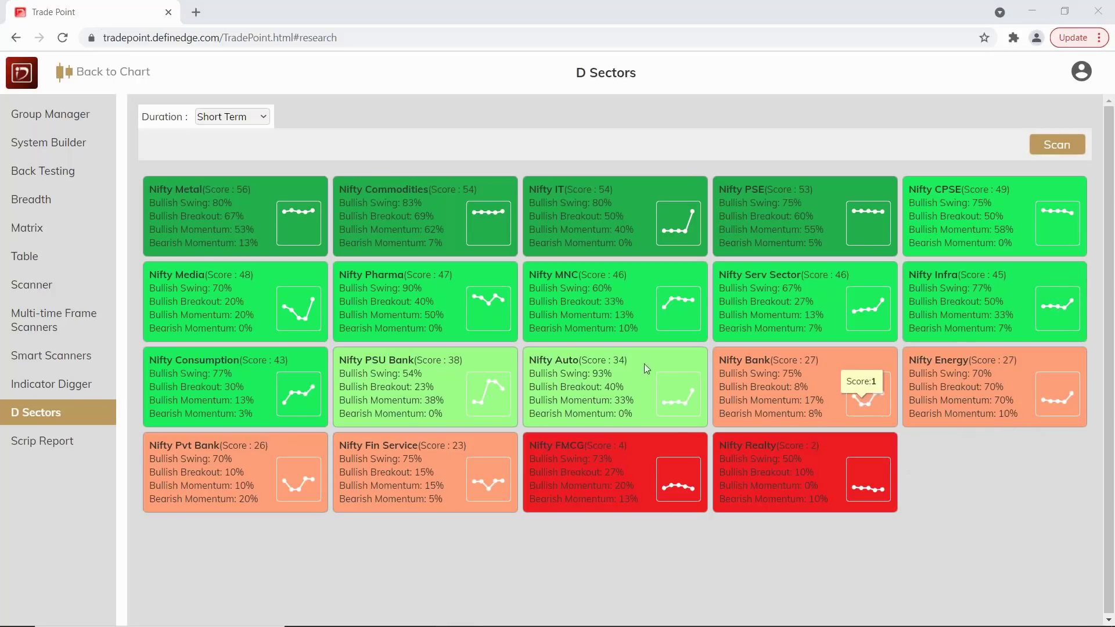
pyautogui.moveTo(698, 393)
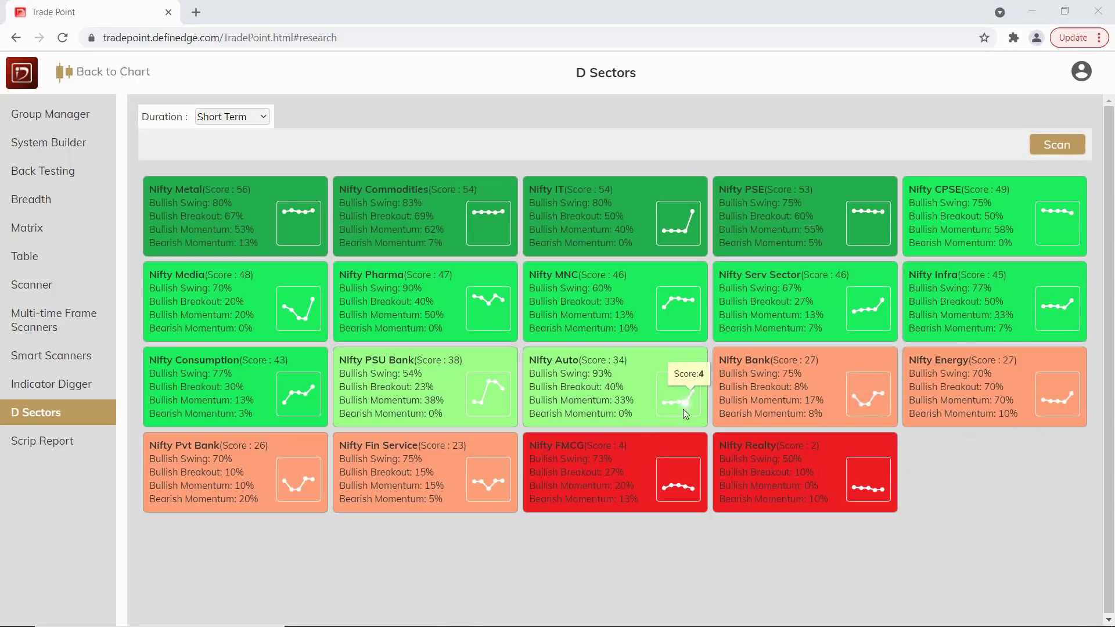
pyautogui.moveTo(869, 411)
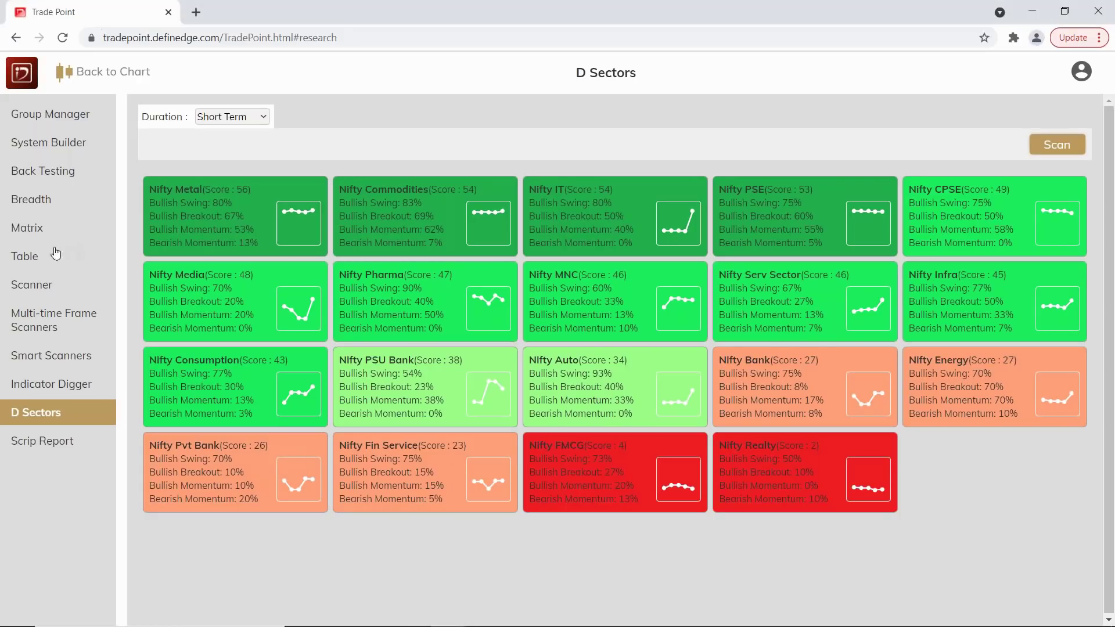
# Open the Top-Down Approach Scanner and set its group to Pvt Bank Index
pyautogui.click(47, 285)
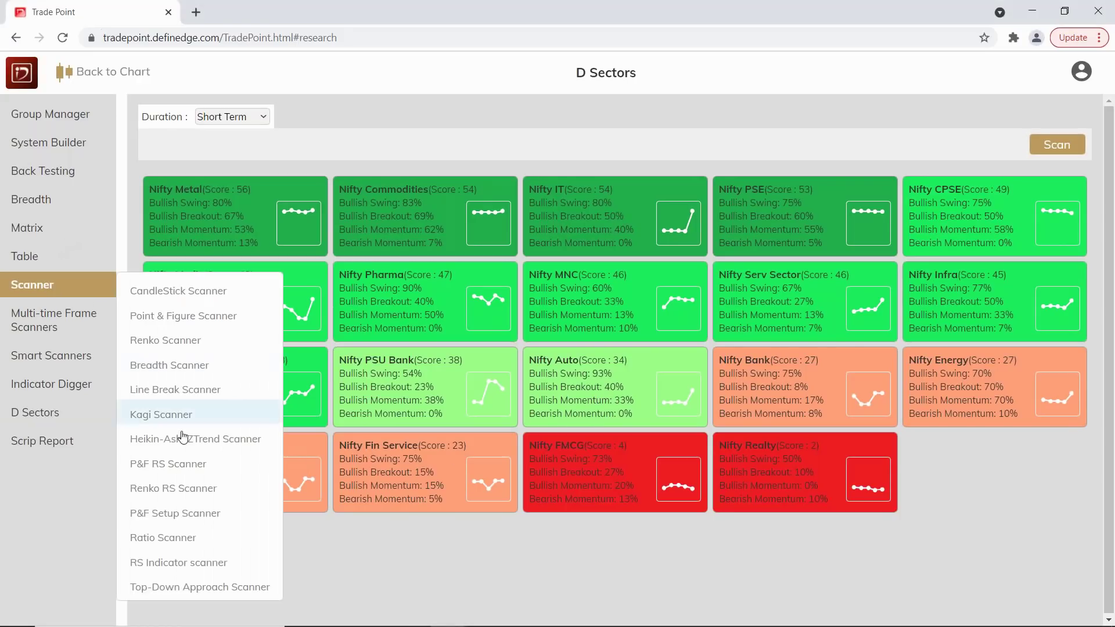
pyautogui.click(205, 588)
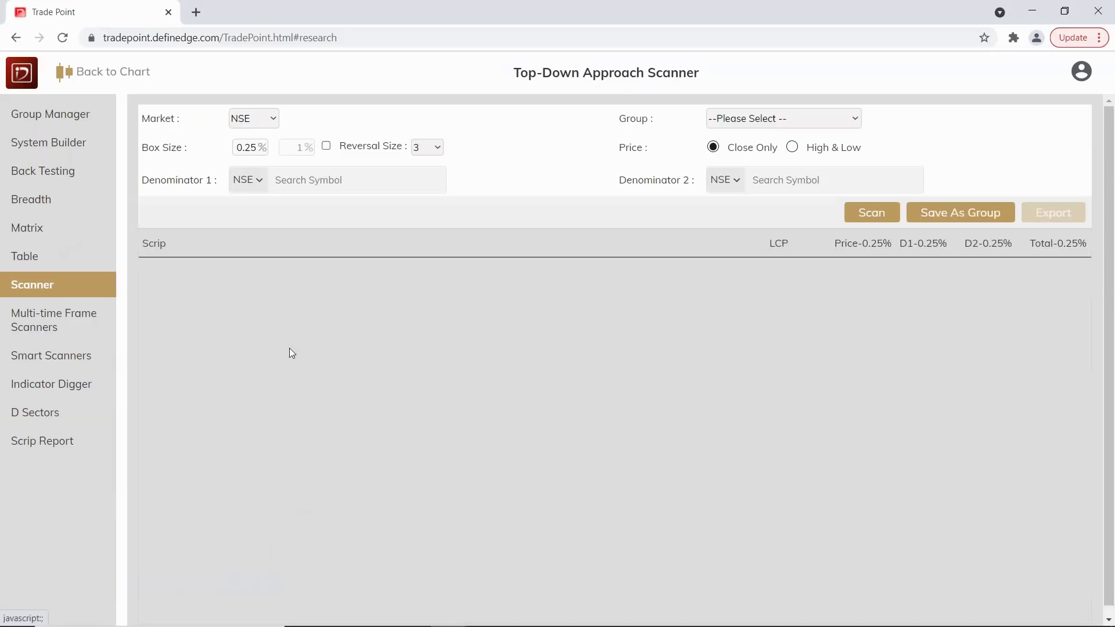
pyautogui.click(770, 119)
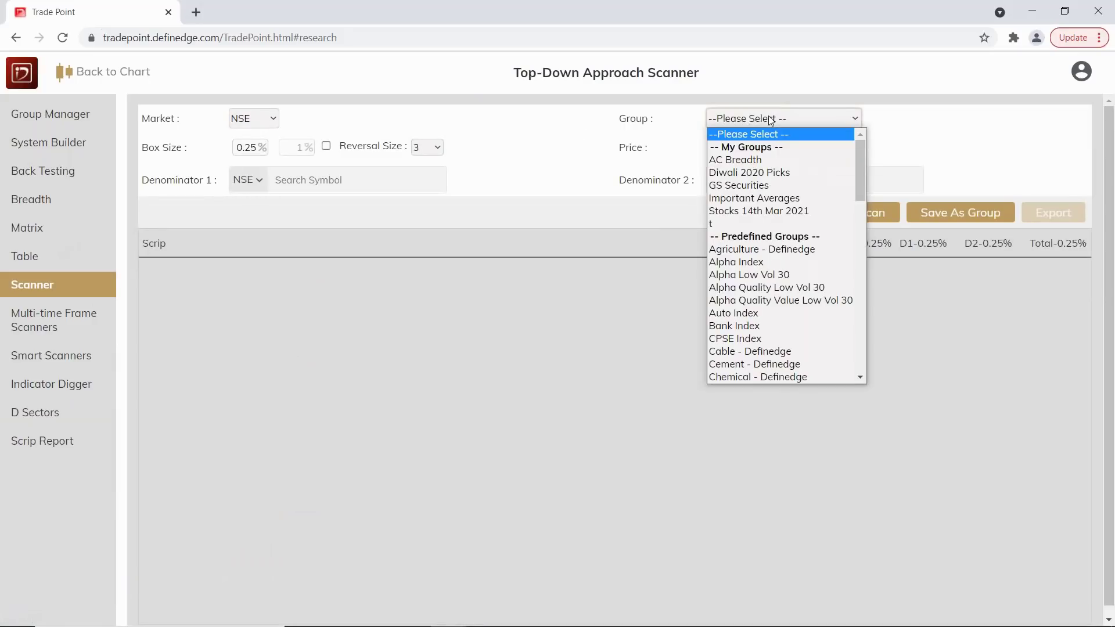
pyautogui.press('p')
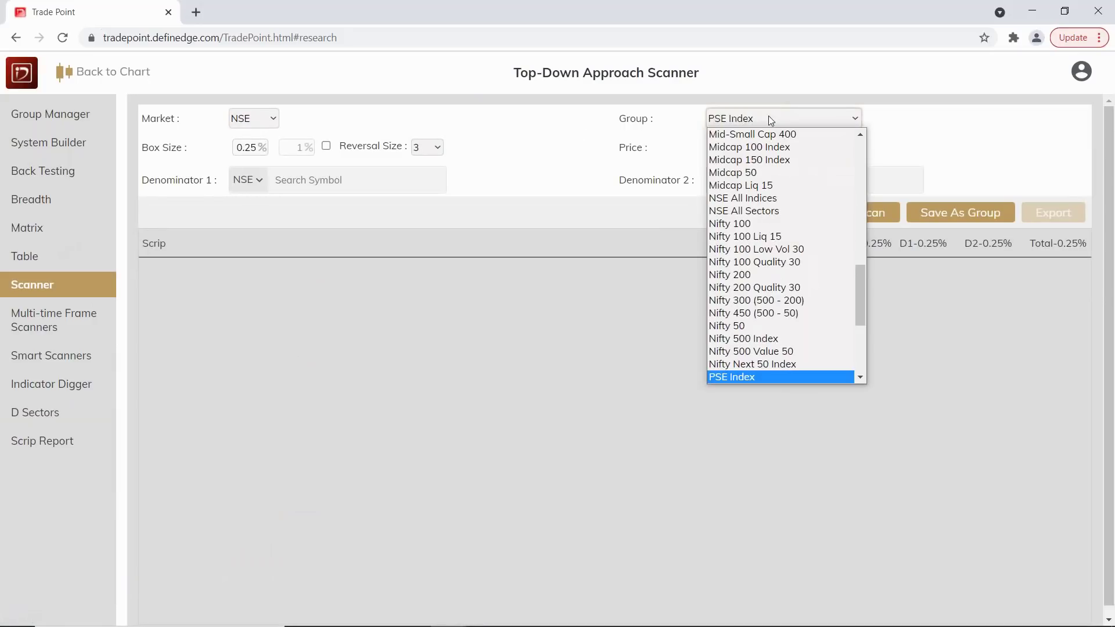
pyautogui.press('Down')
pyautogui.press('Down')
pyautogui.press('Down')
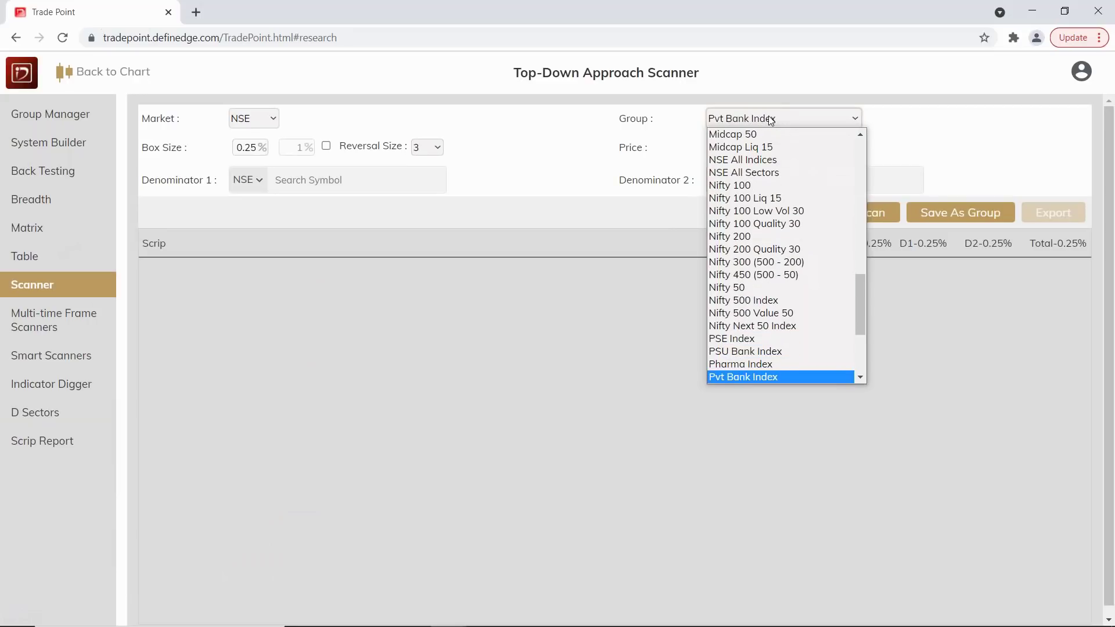
pyautogui.press('Return')
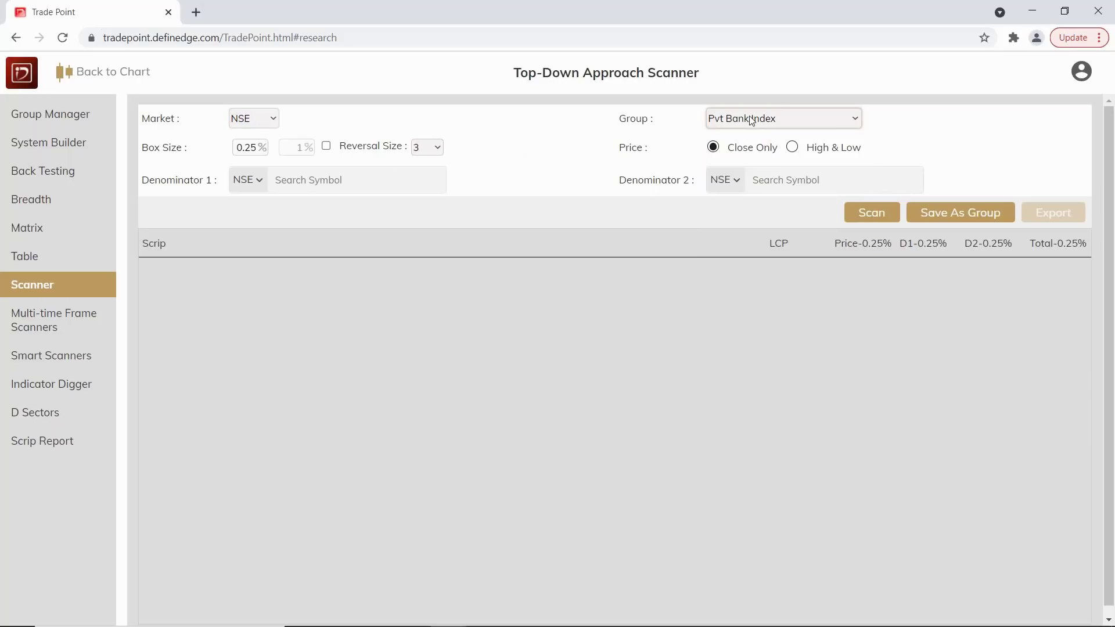
# Set the benchmarks to Nifty 50 and Nifty Pvt Bank and run the scan
pyautogui.click(304, 187)
pyautogui.write('nifty 5')
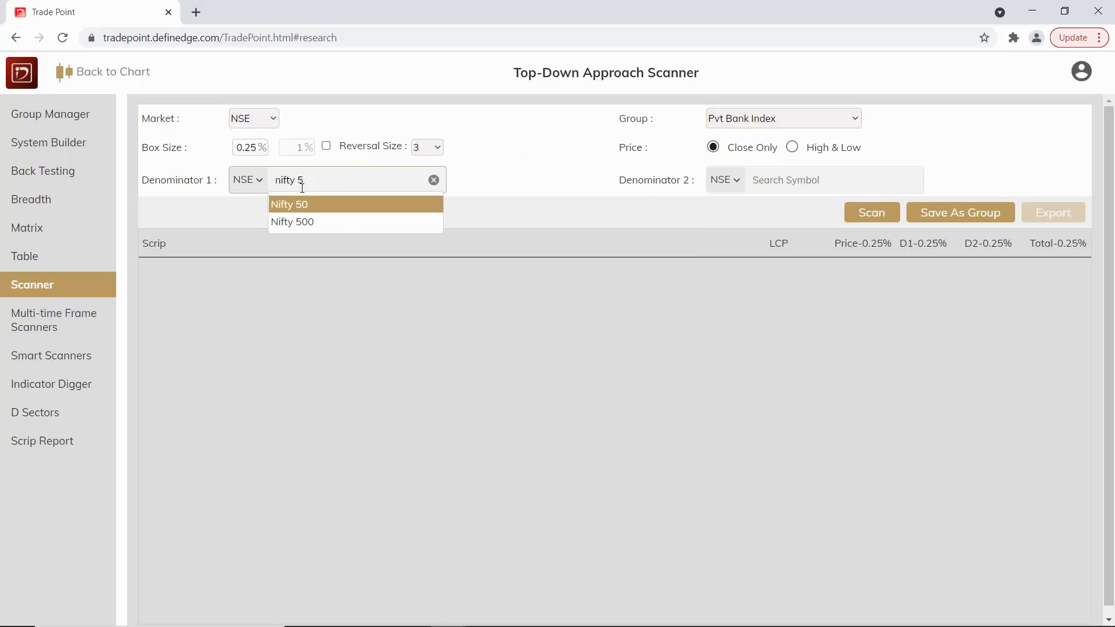
pyautogui.press('Tab')
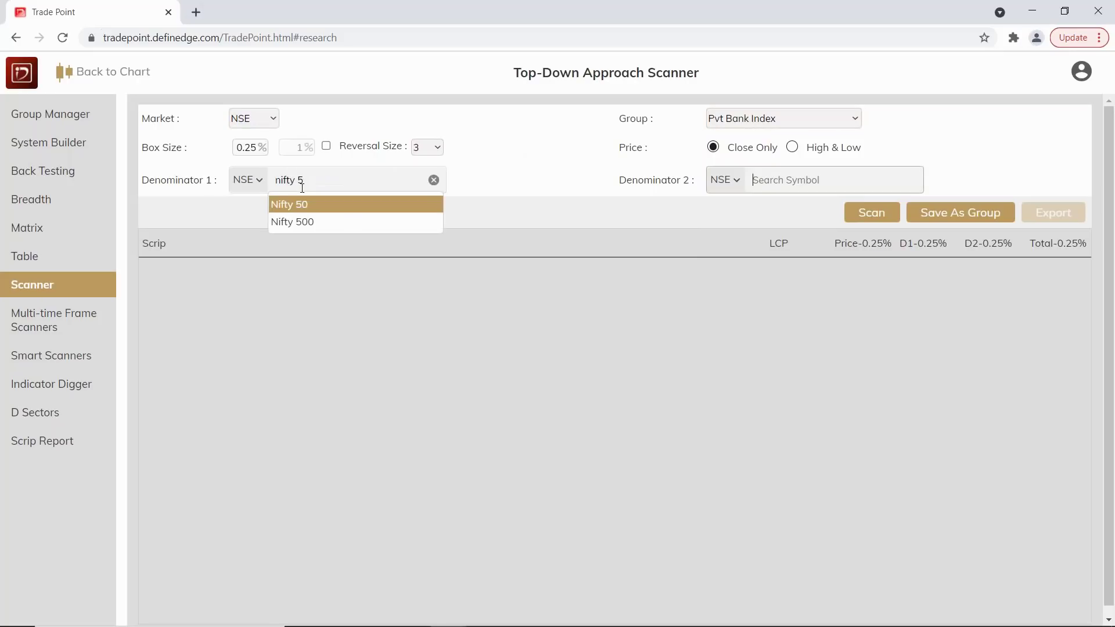
pyautogui.click(312, 204)
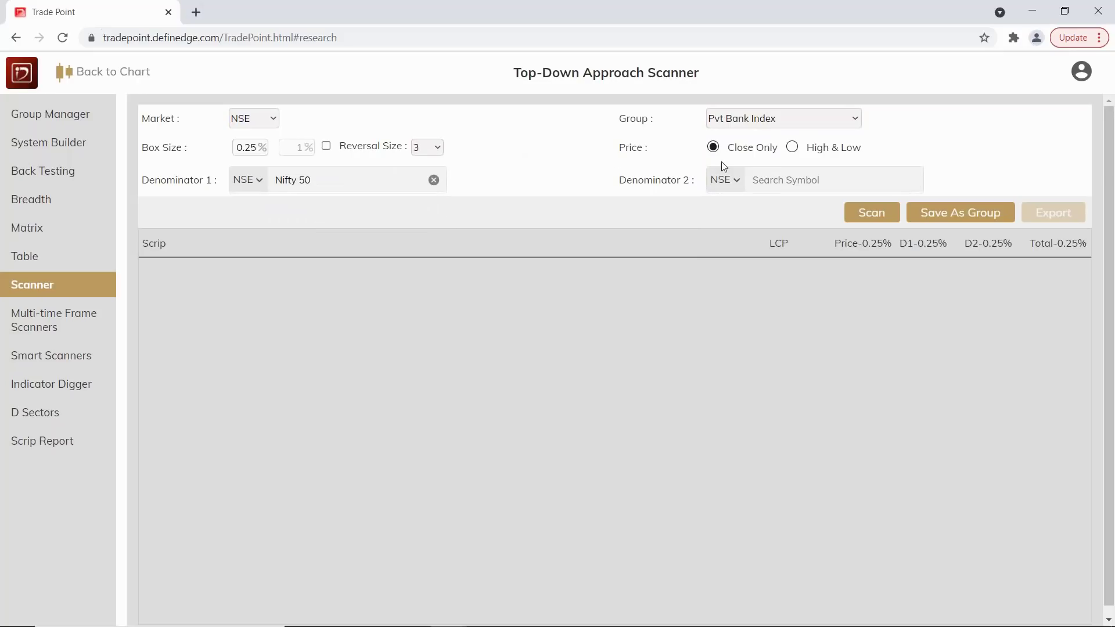
pyautogui.click(773, 178)
pyautogui.write('nifty p')
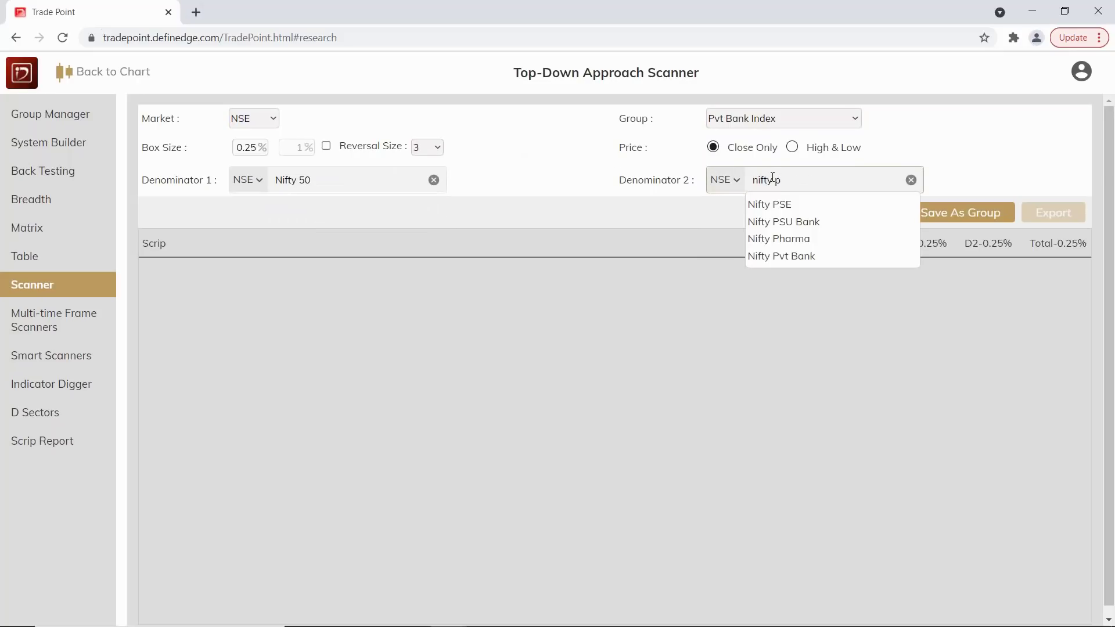
pyautogui.click(775, 255)
pyautogui.click(879, 222)
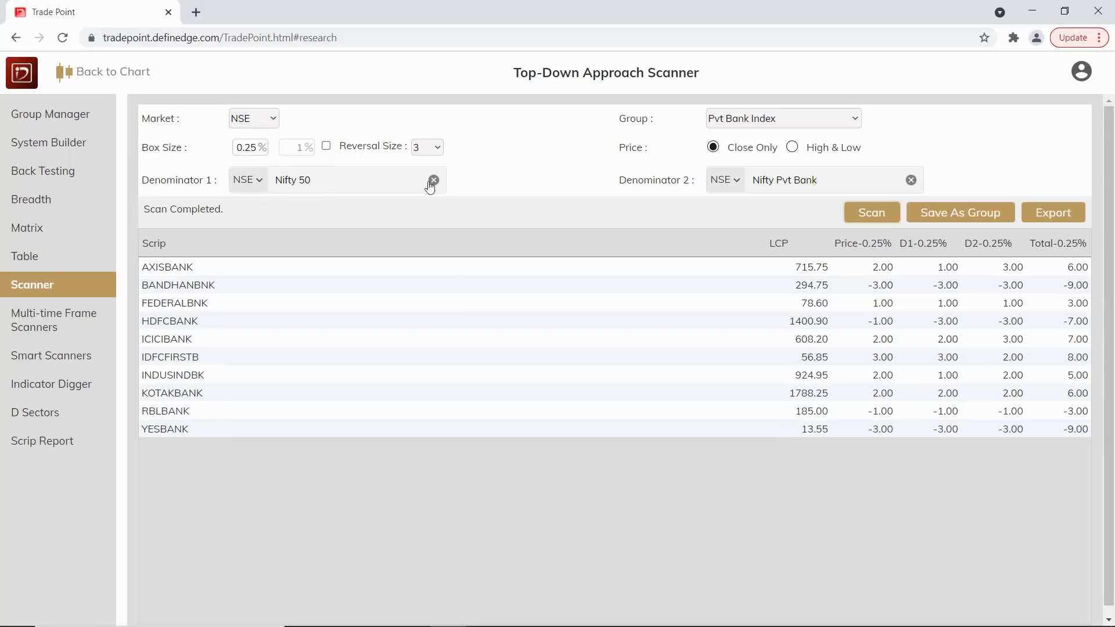
# Rescan with the Bank Index group and sort the results by Total, highest first
pyautogui.click(1085, 249)
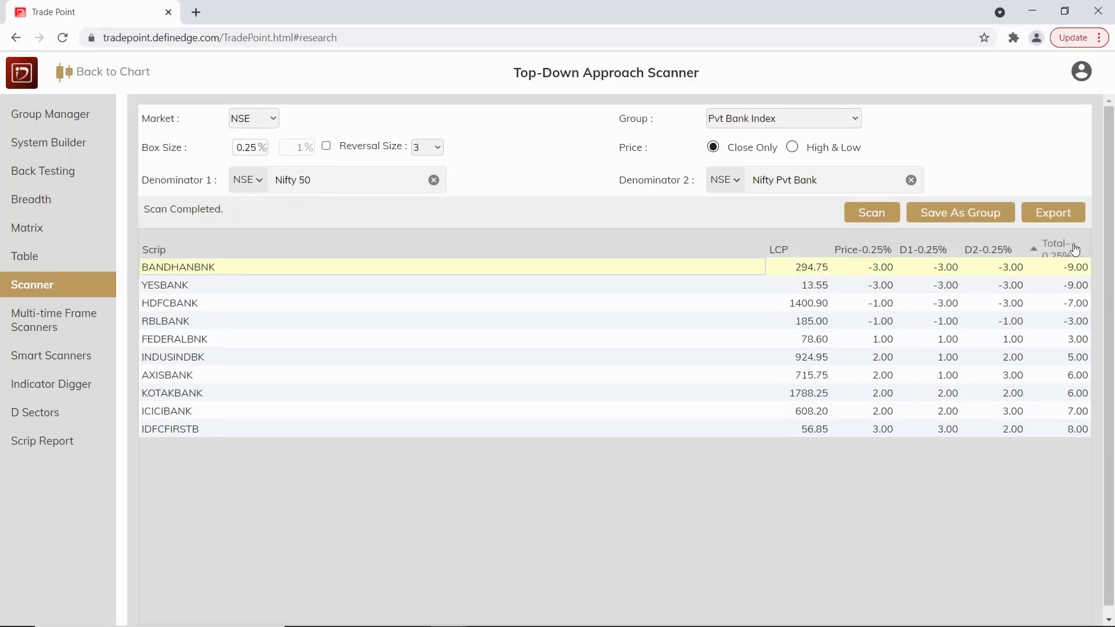
pyautogui.click(1068, 254)
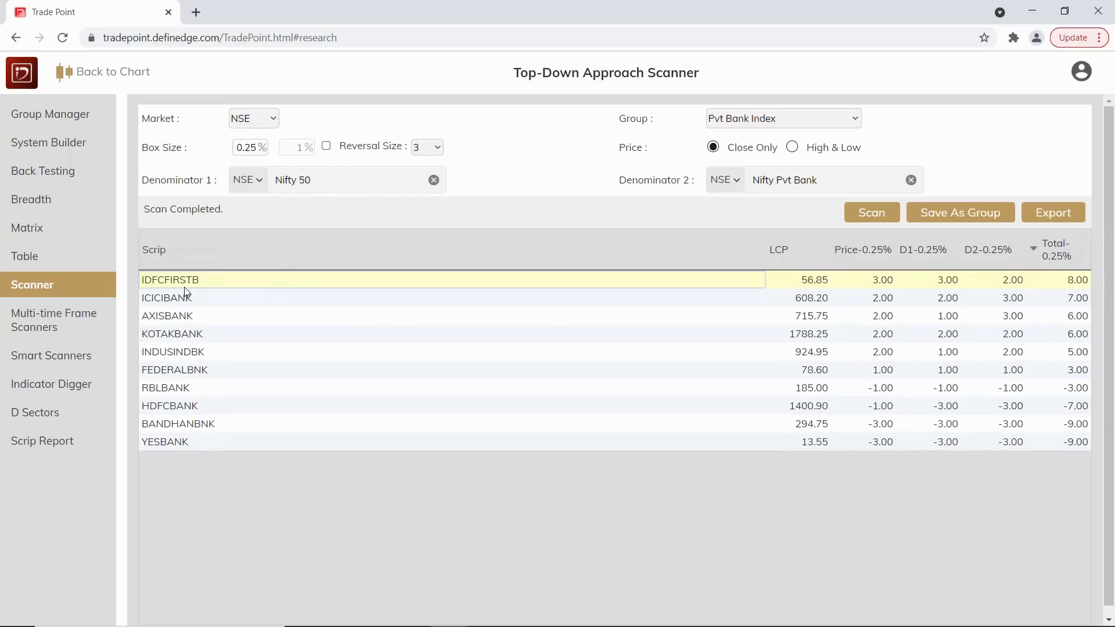
pyautogui.click(816, 123)
pyautogui.press('b')
pyautogui.press('Return')
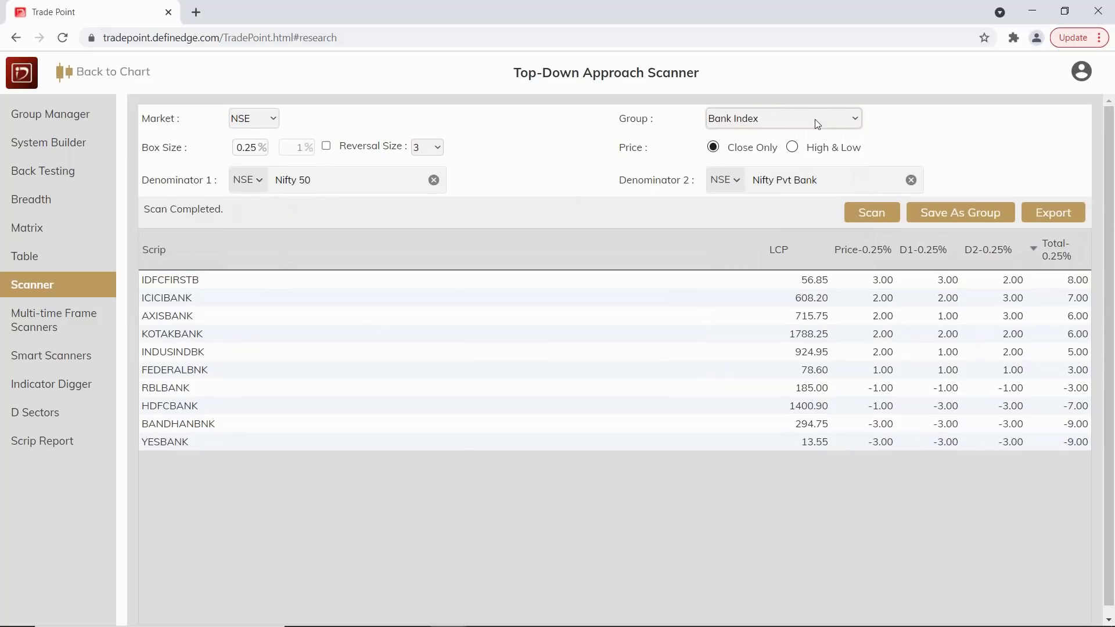
pyautogui.click(887, 219)
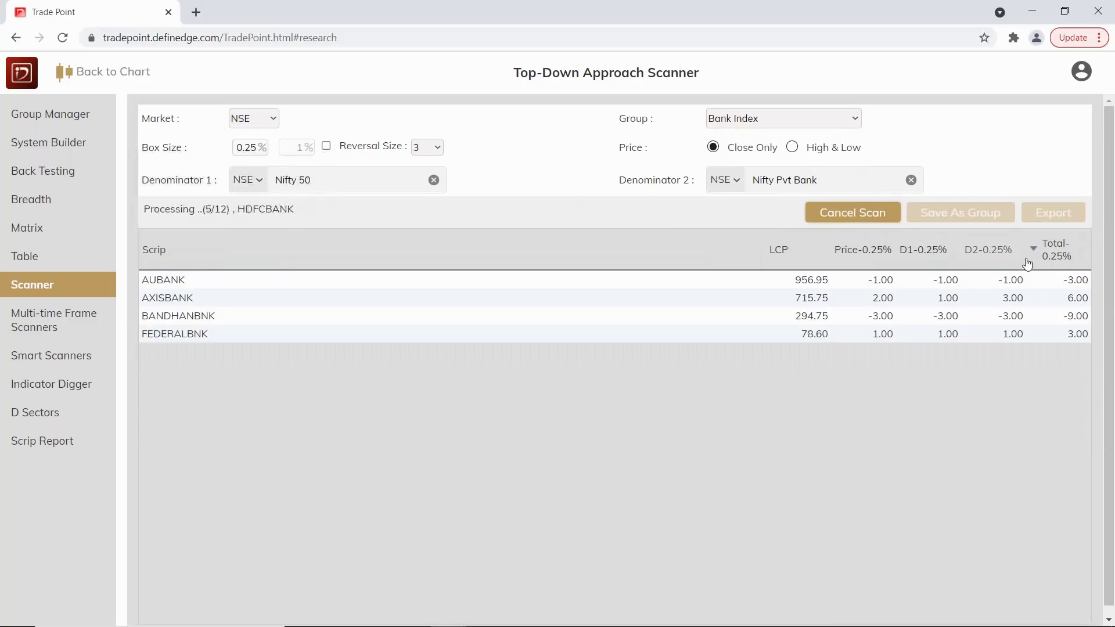
pyautogui.click(1074, 265)
pyautogui.click(1074, 265)
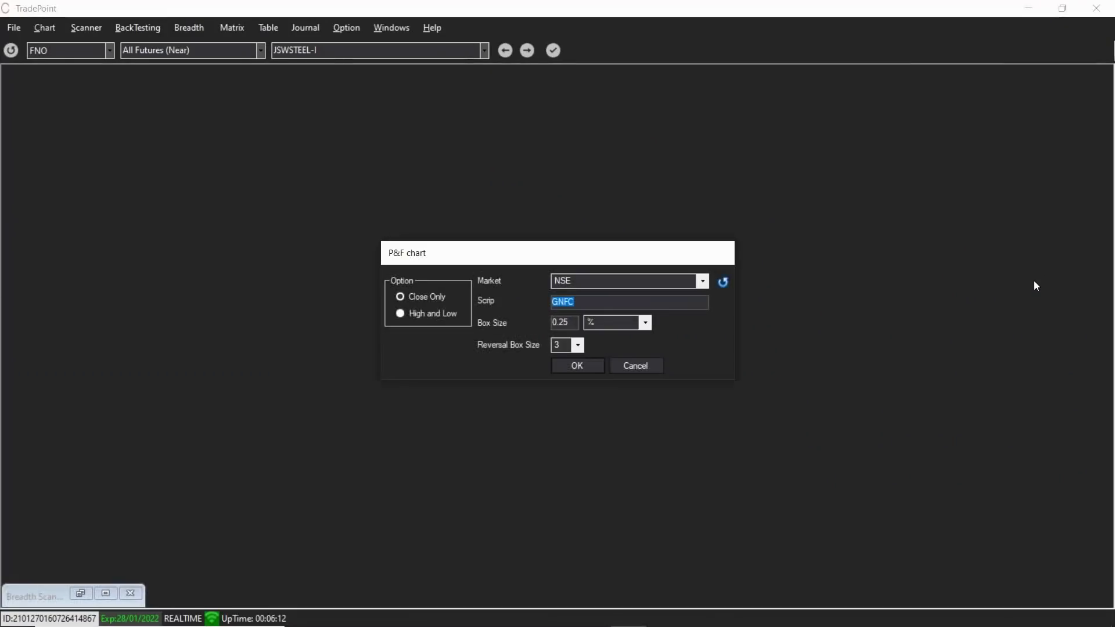
# Open the IDFCFIRSTB P&F chart and project a vertical count from the last rising column: targets 63.9 and 59.14
pyautogui.write('idfc')
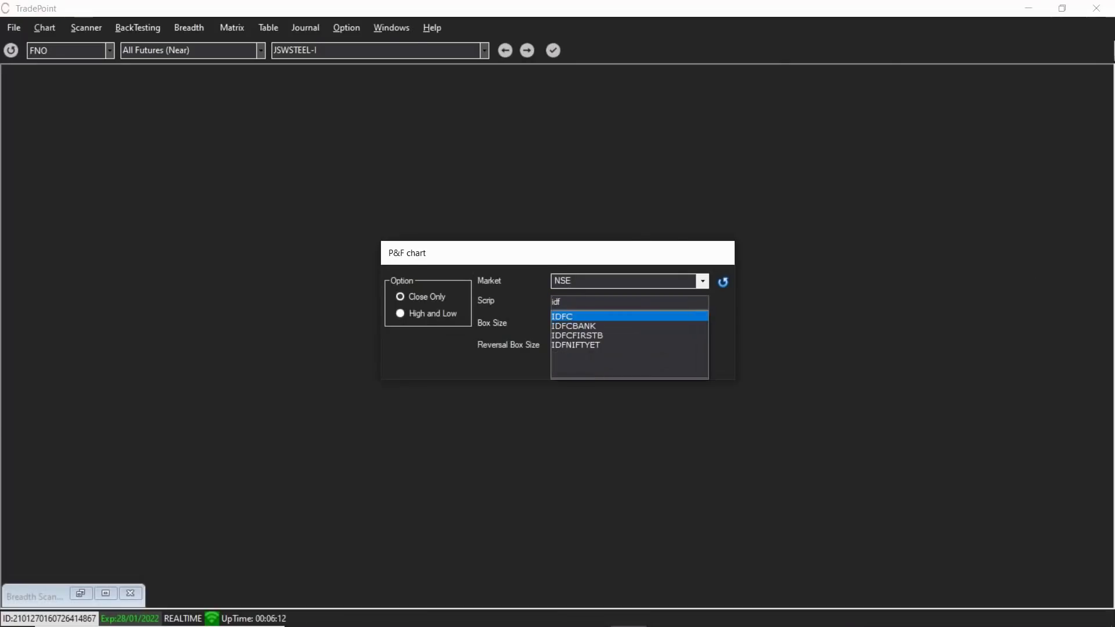
pyautogui.press('Return')
pyautogui.hscroll(-4, 758, 411)
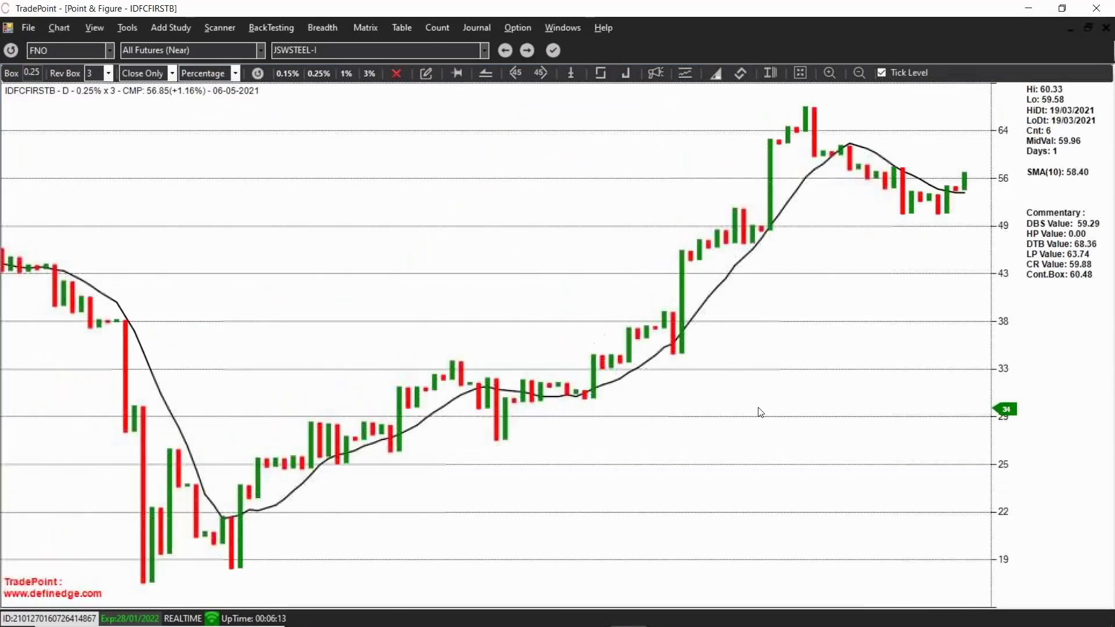
pyautogui.scroll(1, 761, 412)
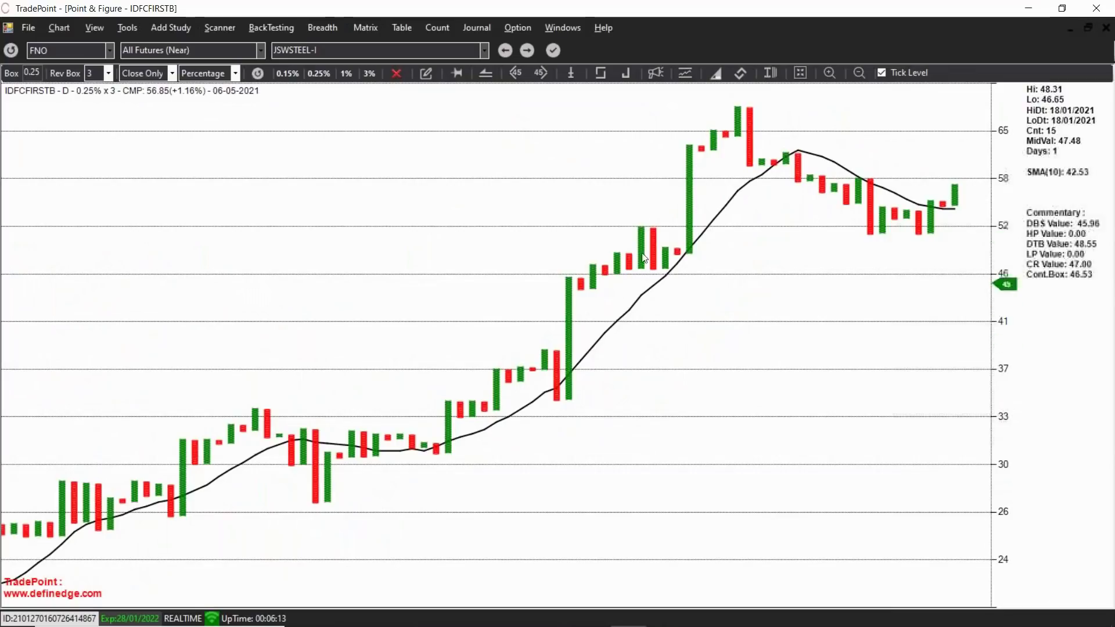
pyautogui.scroll(1, 781, 316)
pyautogui.scroll(1, 785, 317)
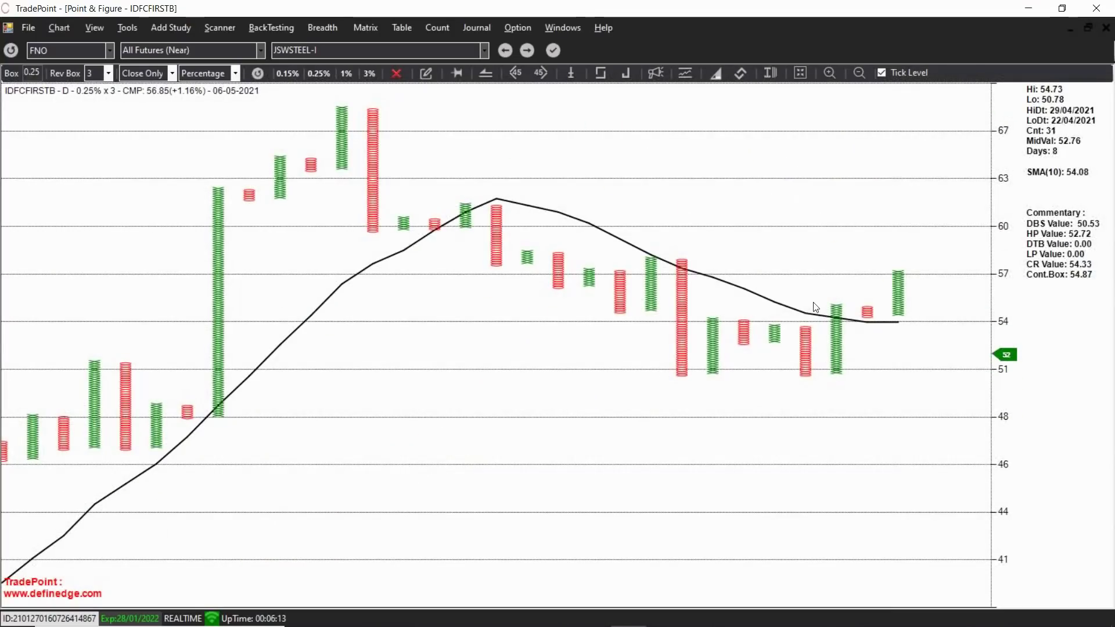
pyautogui.click(571, 73)
pyautogui.click(837, 352)
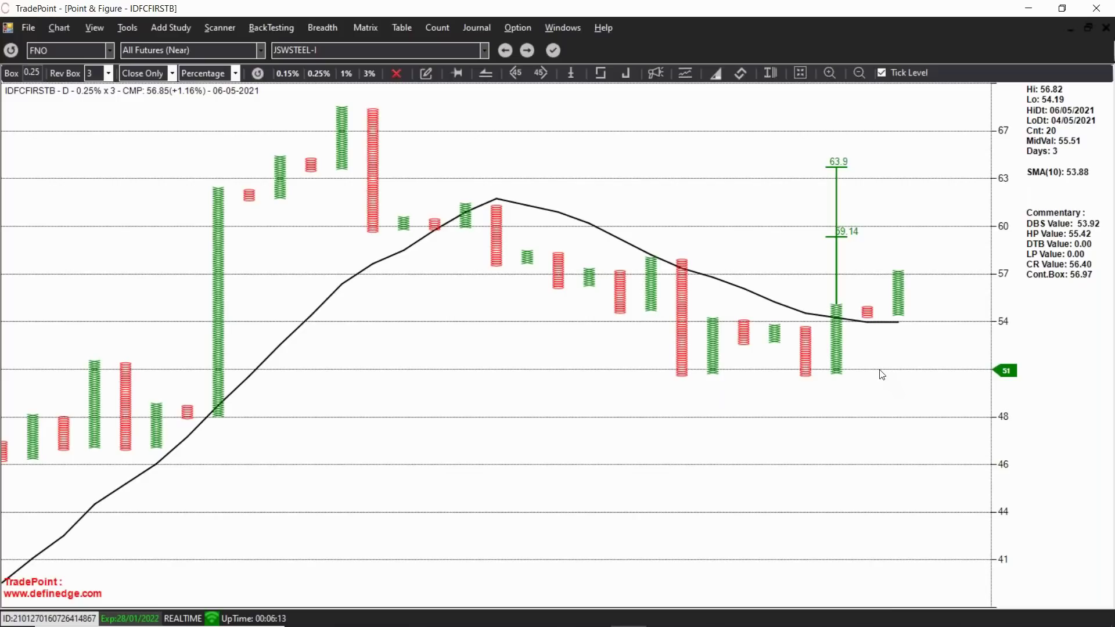
# Draw a 1-minute Renko chart of the IDFCFIRSTB-I futures with a 0.5% brick size
pyautogui.hotkey('ctrl', 'r')
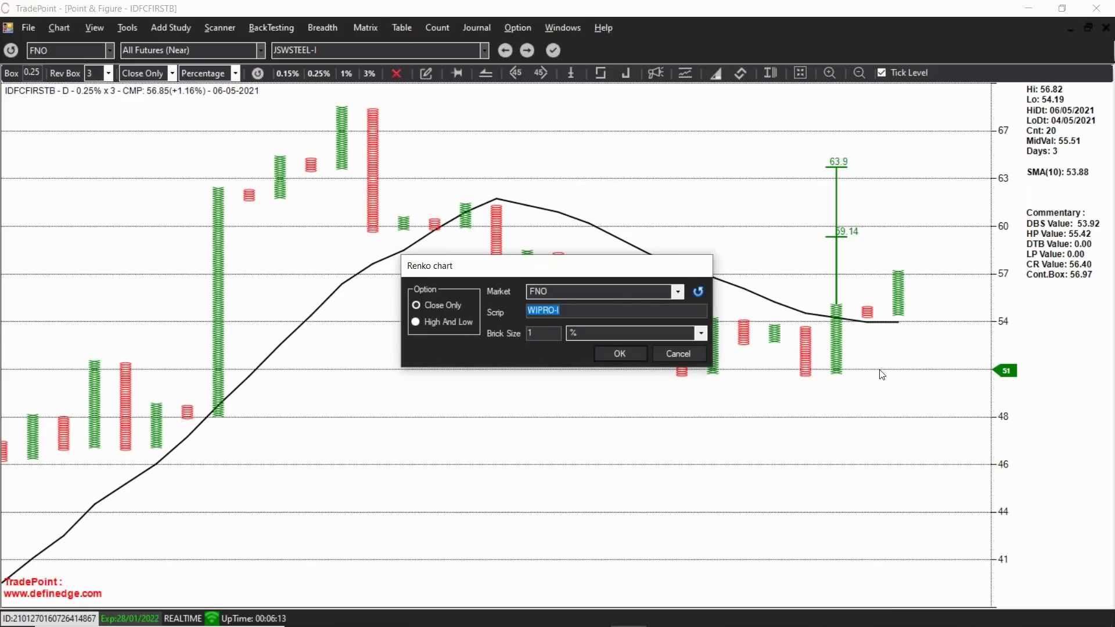
pyautogui.write('idf')
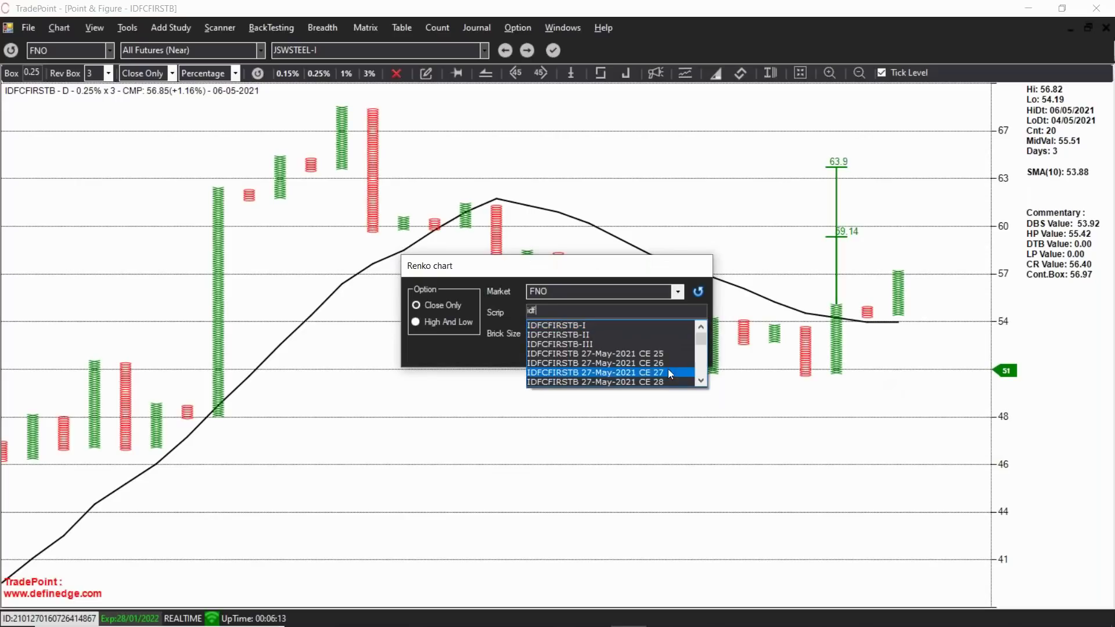
pyautogui.click(637, 326)
pyautogui.click(620, 354)
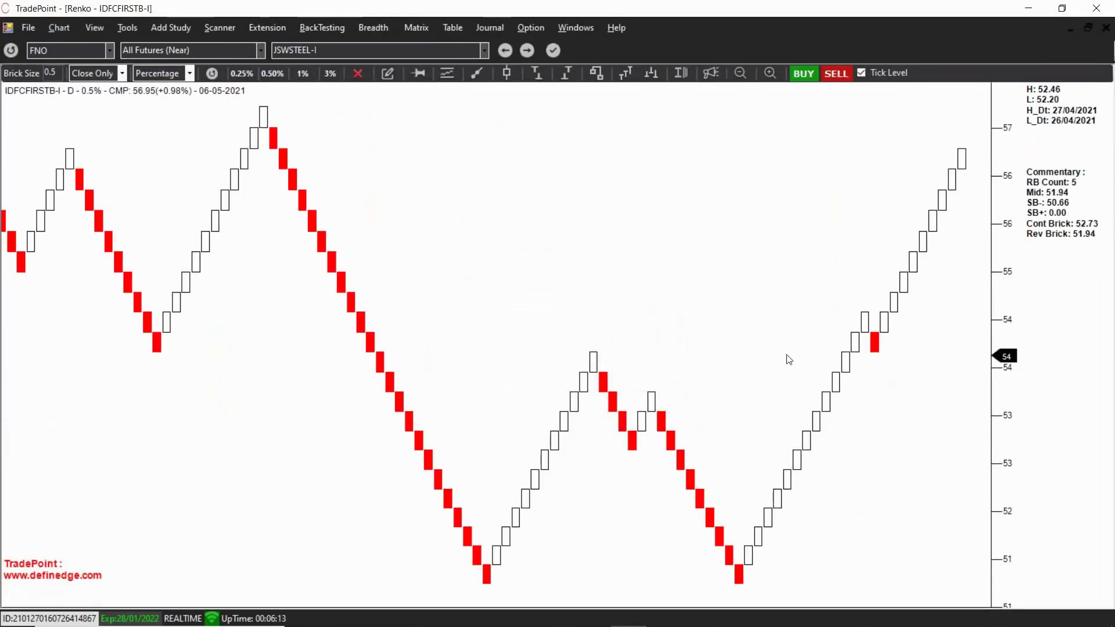
pyautogui.click(273, 74)
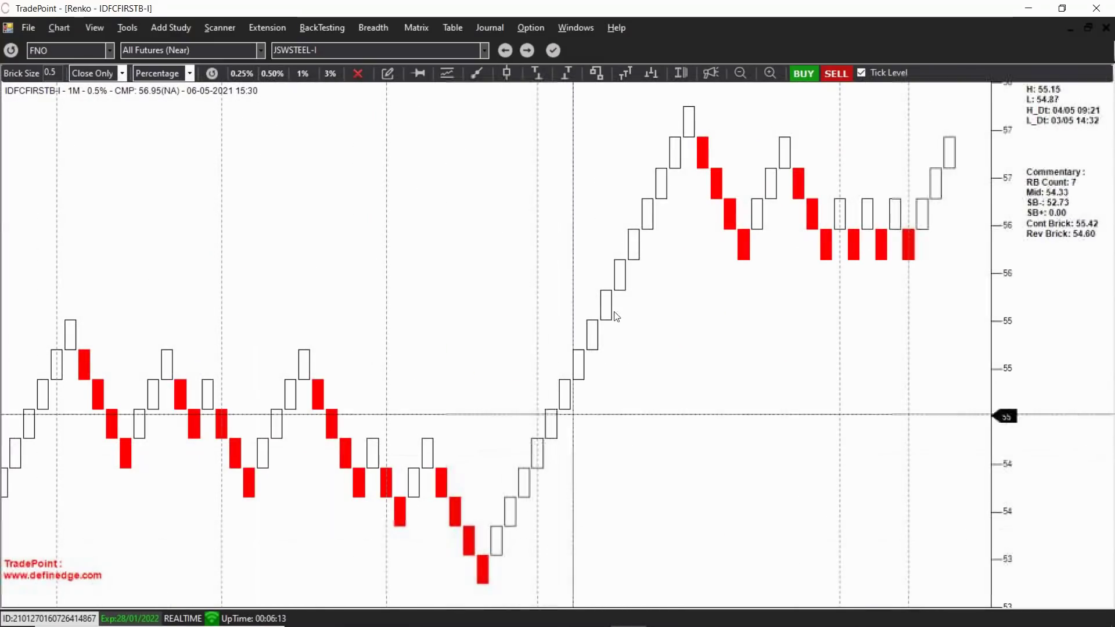
pyautogui.scroll(-3, 779, 374)
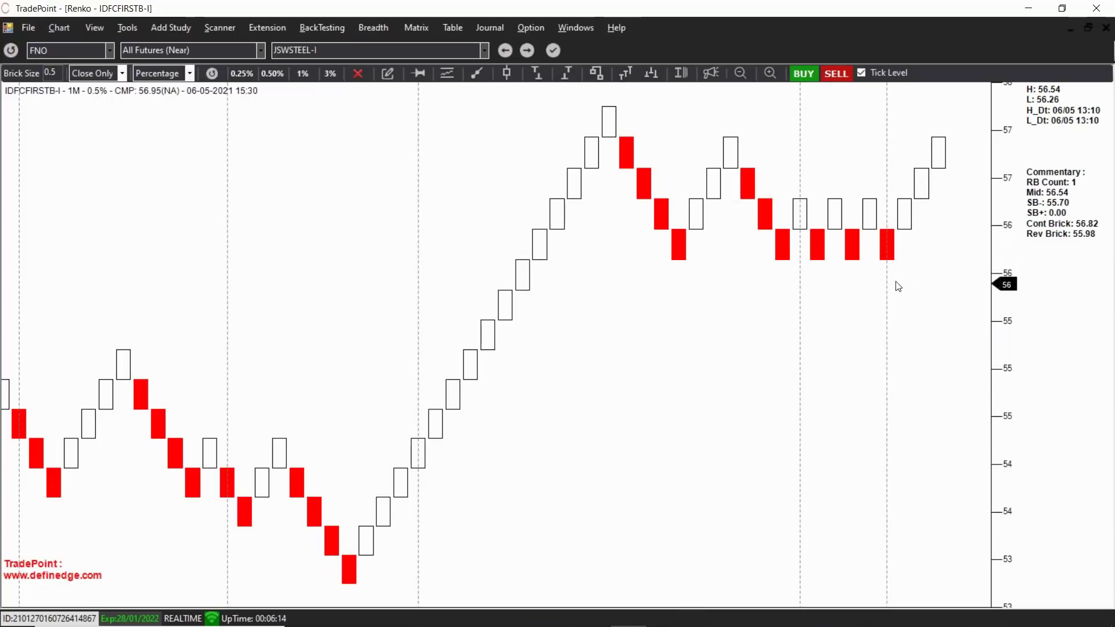
pyautogui.scroll(-2, 897, 279)
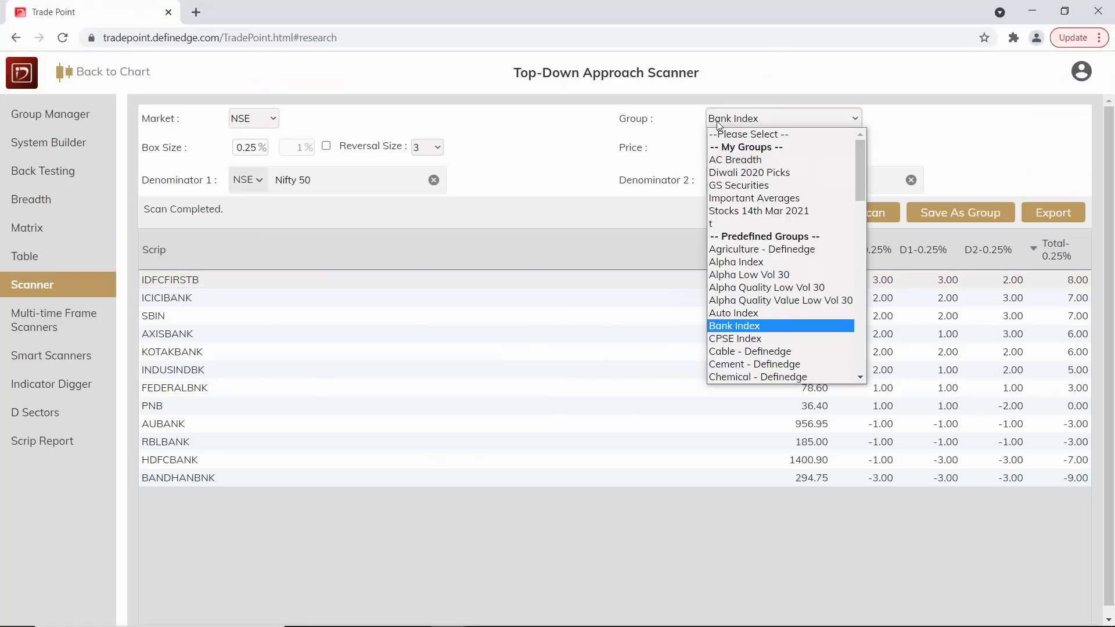
# Change the scan group to Infrastructure Index
pyautogui.press('i')
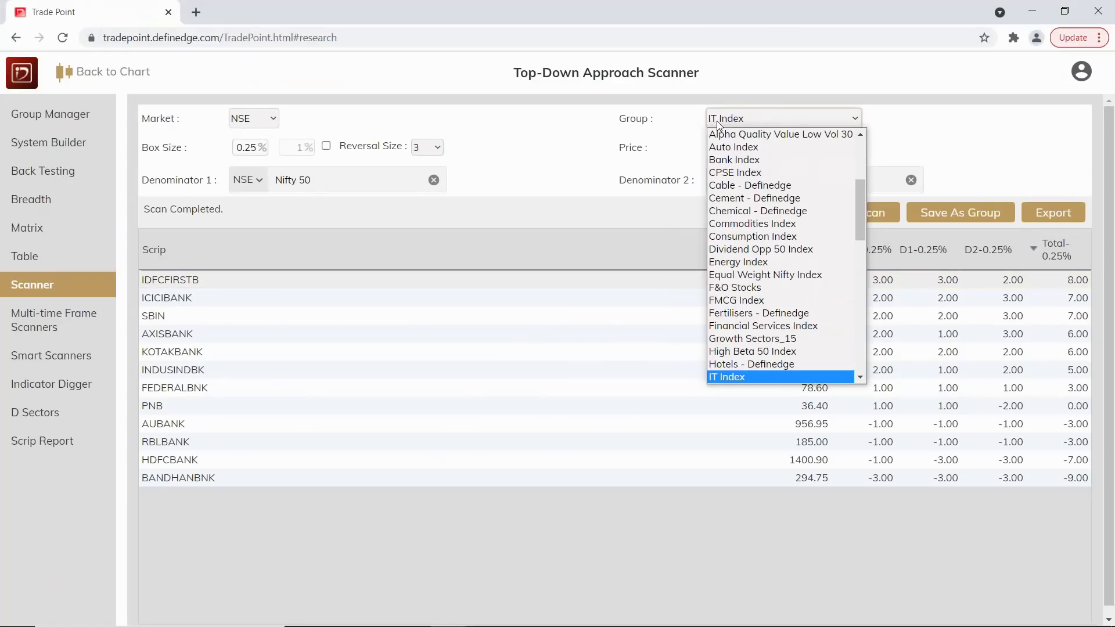
pyautogui.press('Down')
pyautogui.press('Return')
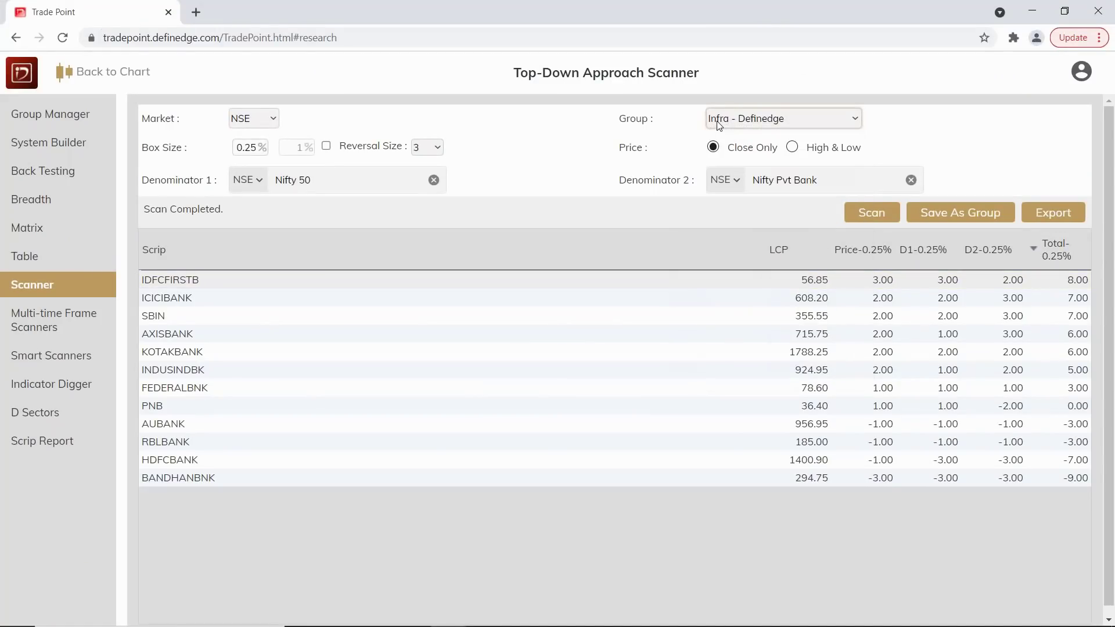
pyautogui.click(719, 125)
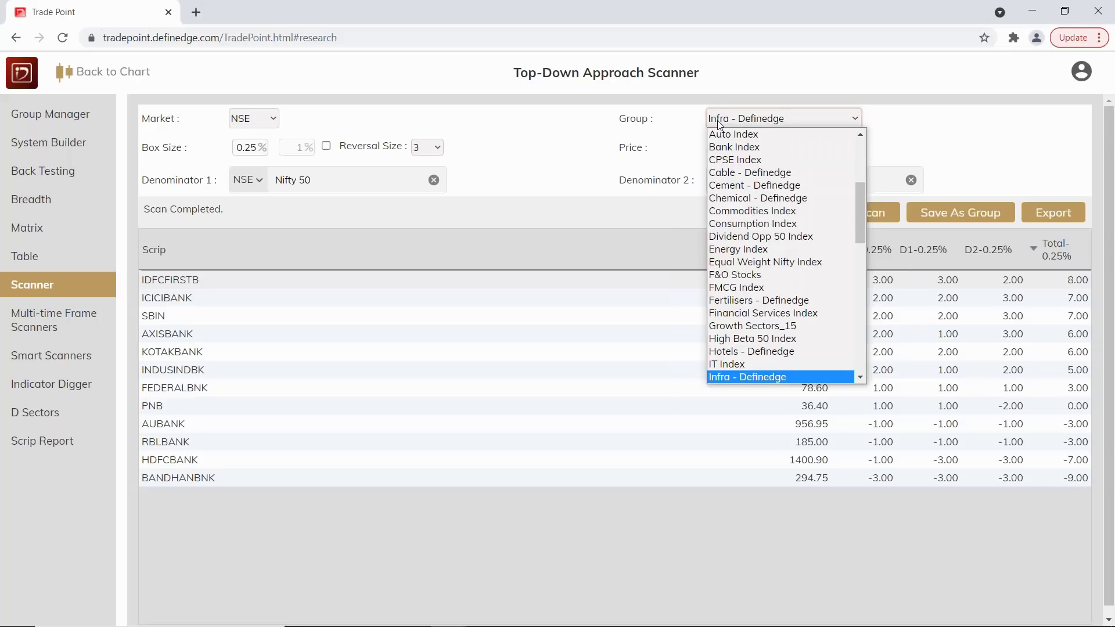
pyautogui.press('Down')
pyautogui.press('Return')
# Set the second denominator to Nifty Infra and open GAIL's P&F ratio chart against Nifty 50
pyautogui.press('Tab')
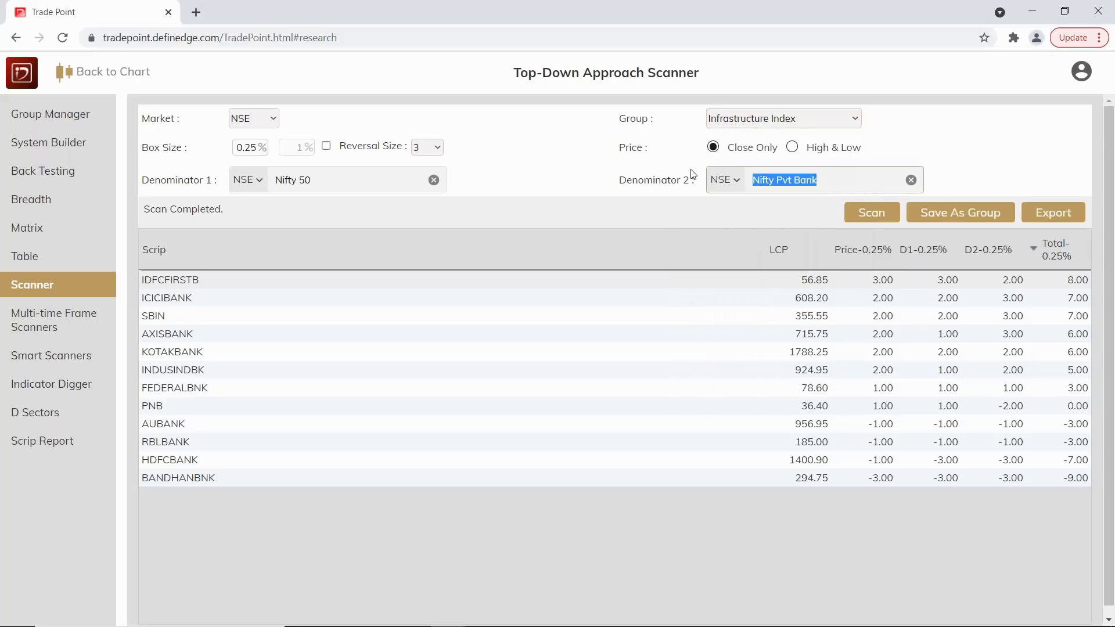
pyautogui.write('nifty i')
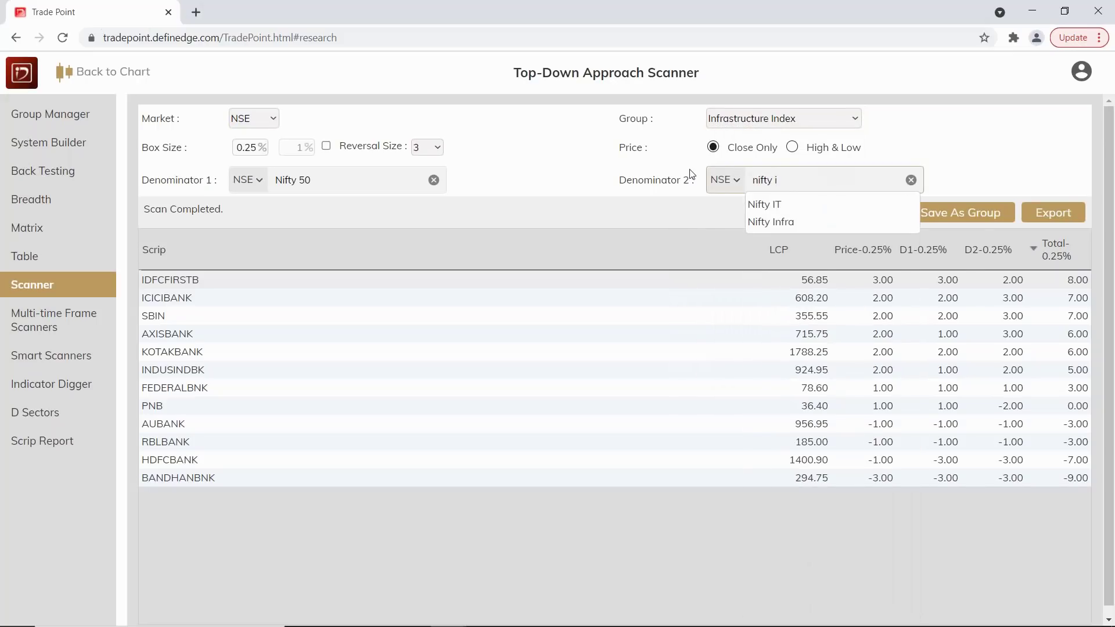
pyautogui.click(781, 222)
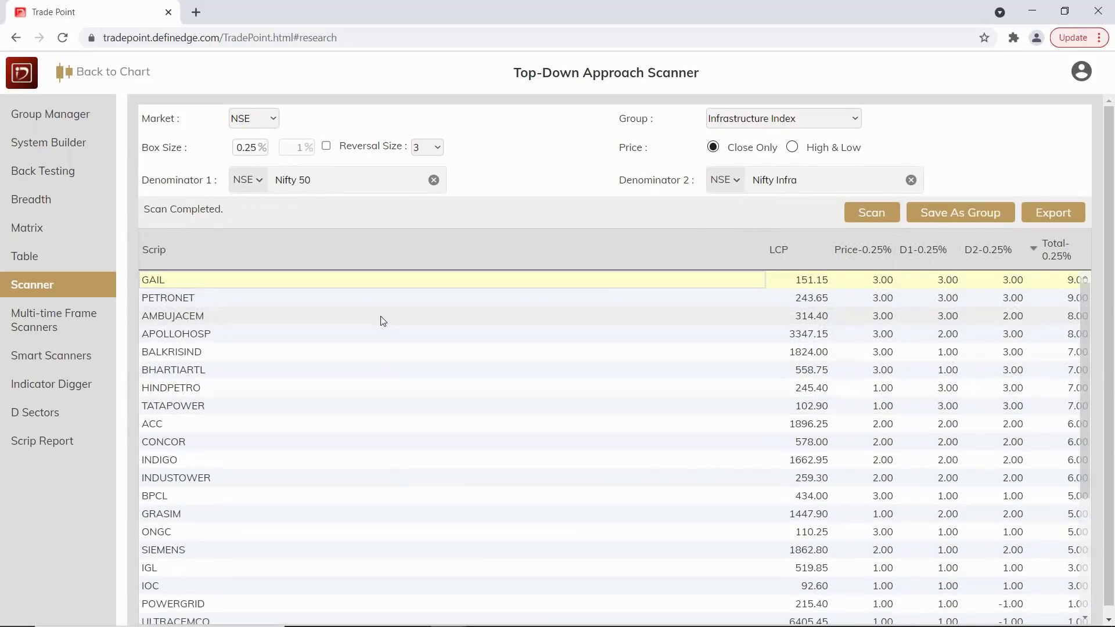
pyautogui.doubleClick(384, 287)
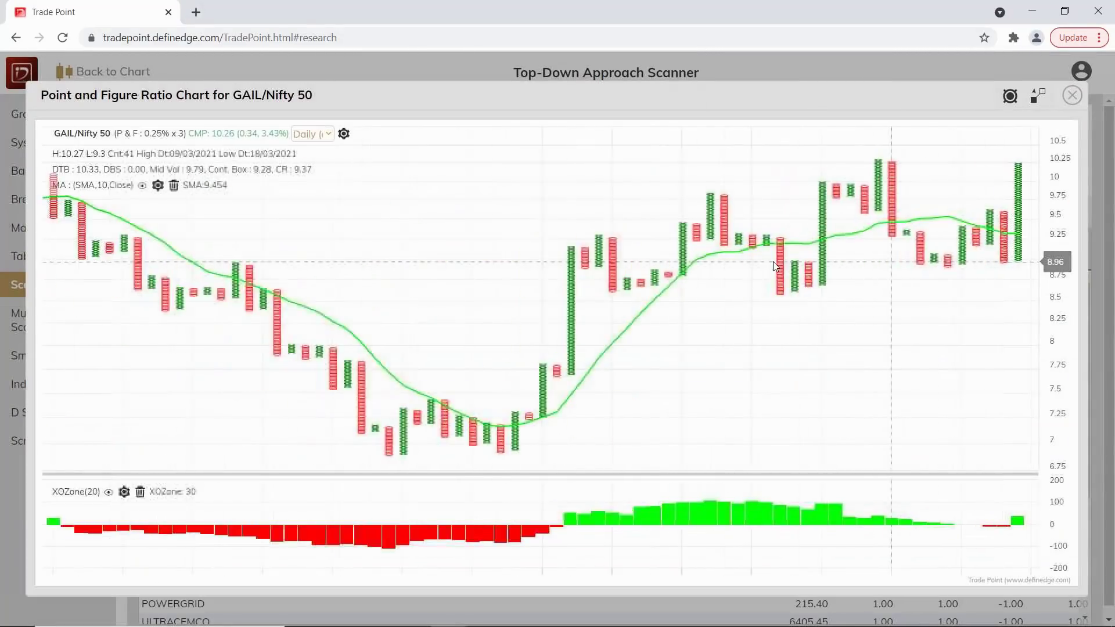
pyautogui.scroll(-5, 775, 266)
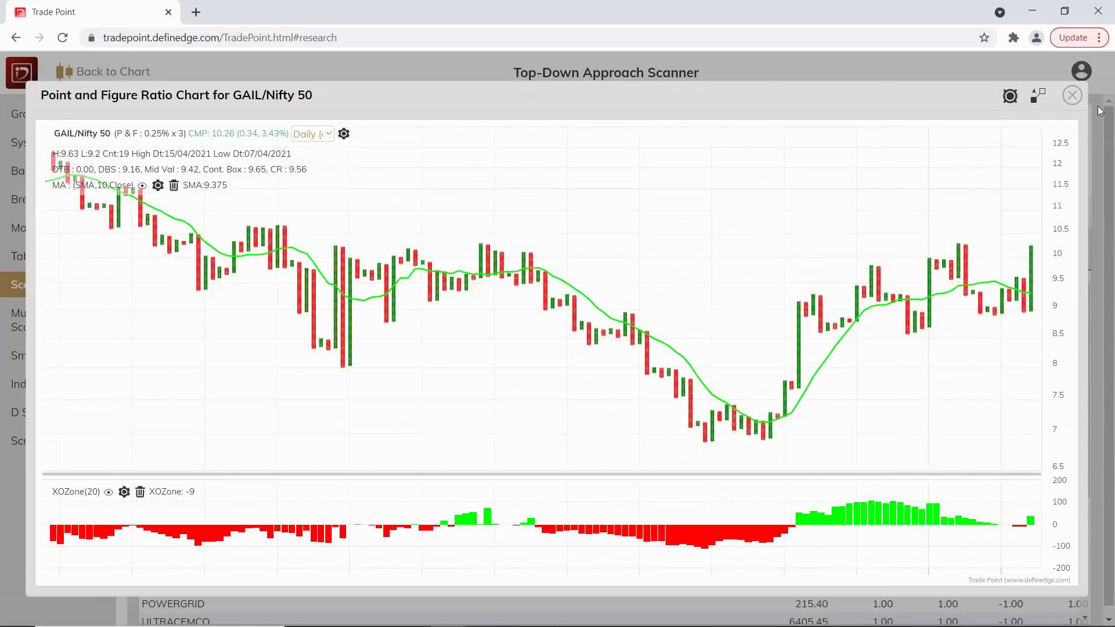
pyautogui.click(1072, 96)
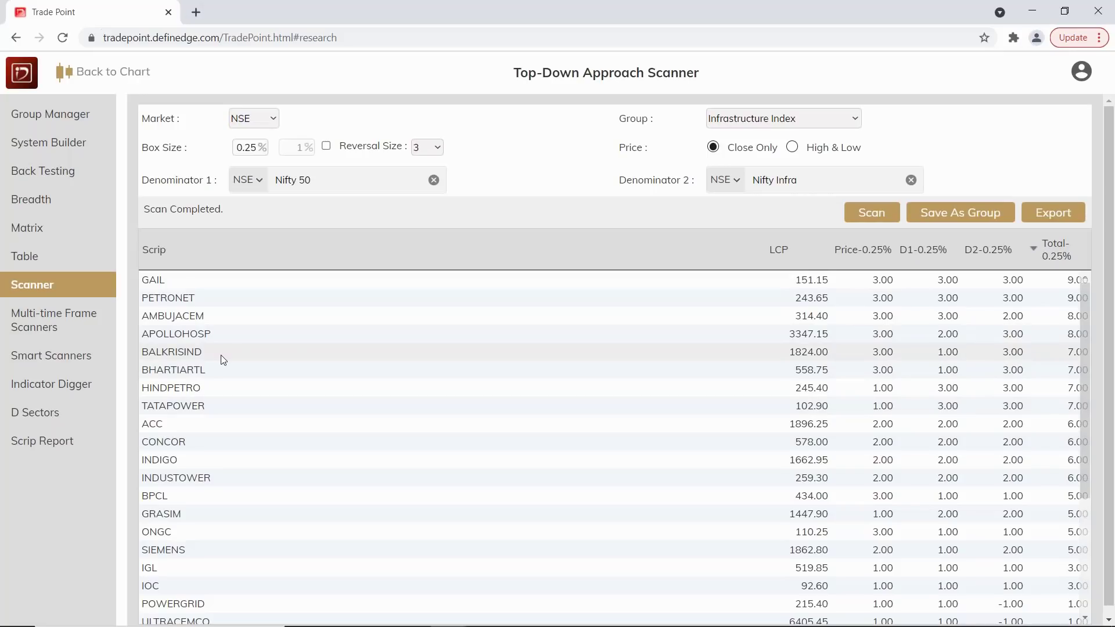
pyautogui.click(191, 556)
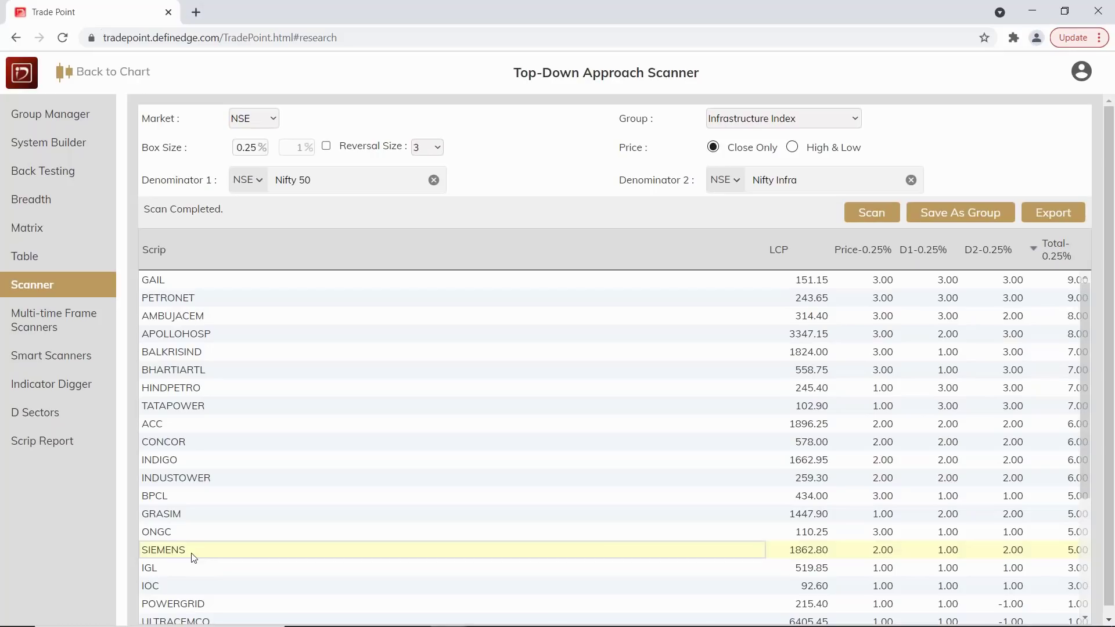
# Open the SIEMENS P&F chart and project a vertical count from its rising X column: targets 2085.89 and 1964.56
pyautogui.doubleClick(193, 558)
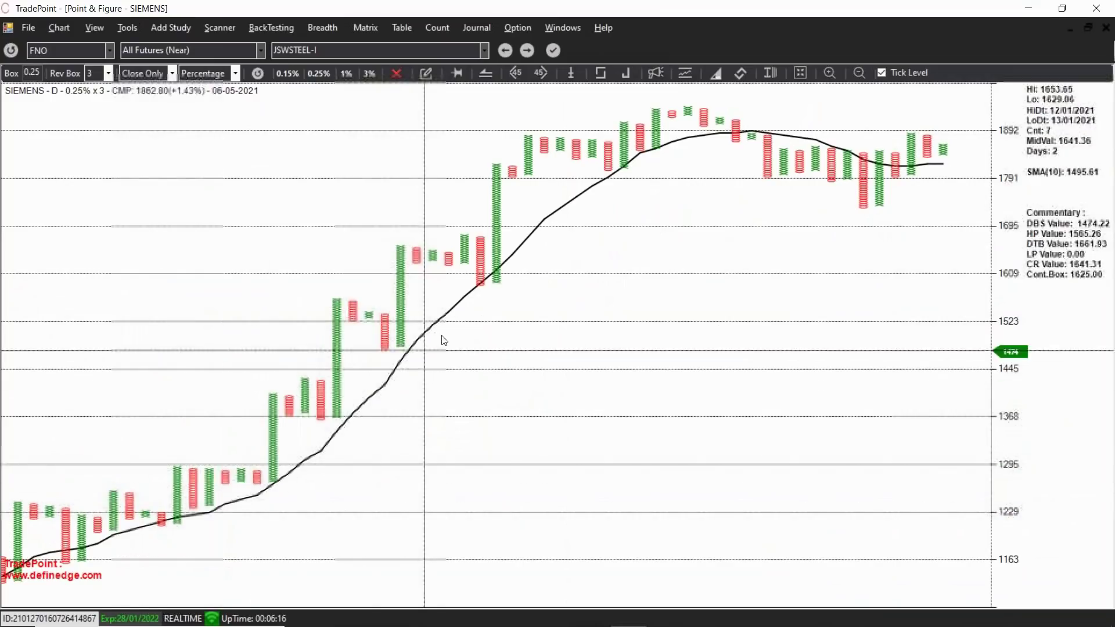
pyautogui.scroll(3, 625, 294)
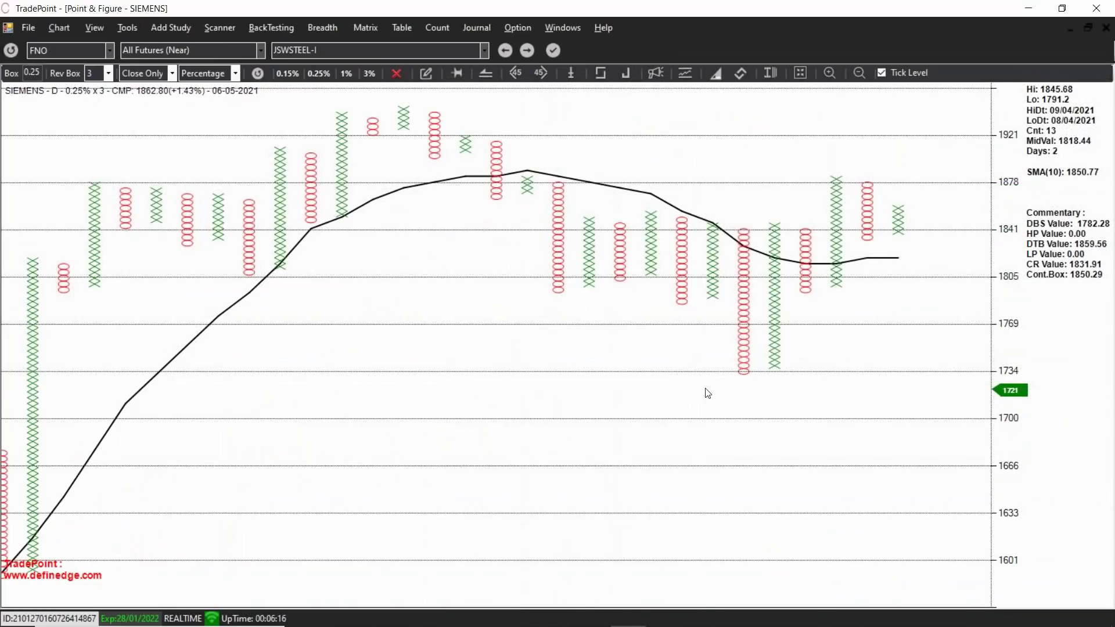
pyautogui.scroll(-3, 675, 321)
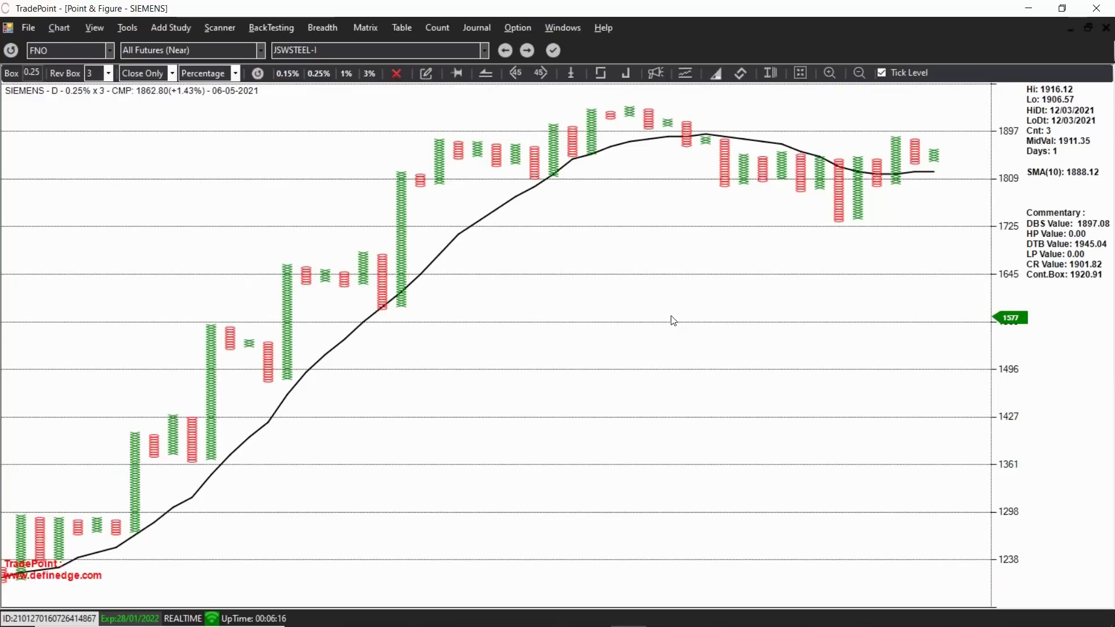
pyautogui.scroll(2, 687, 289)
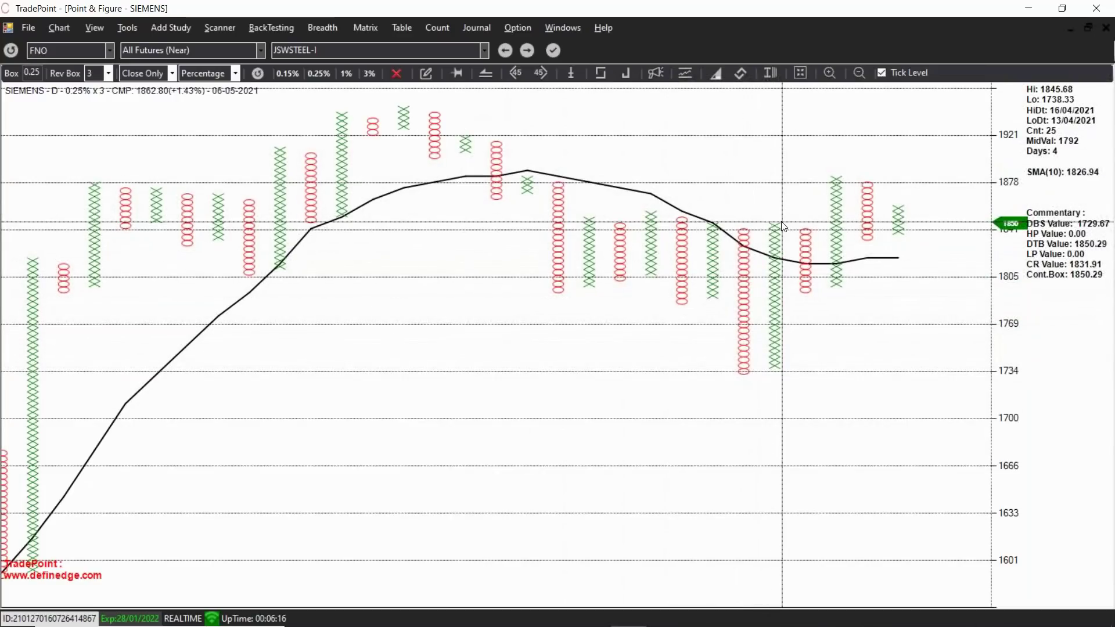
pyautogui.scroll(2, 784, 227)
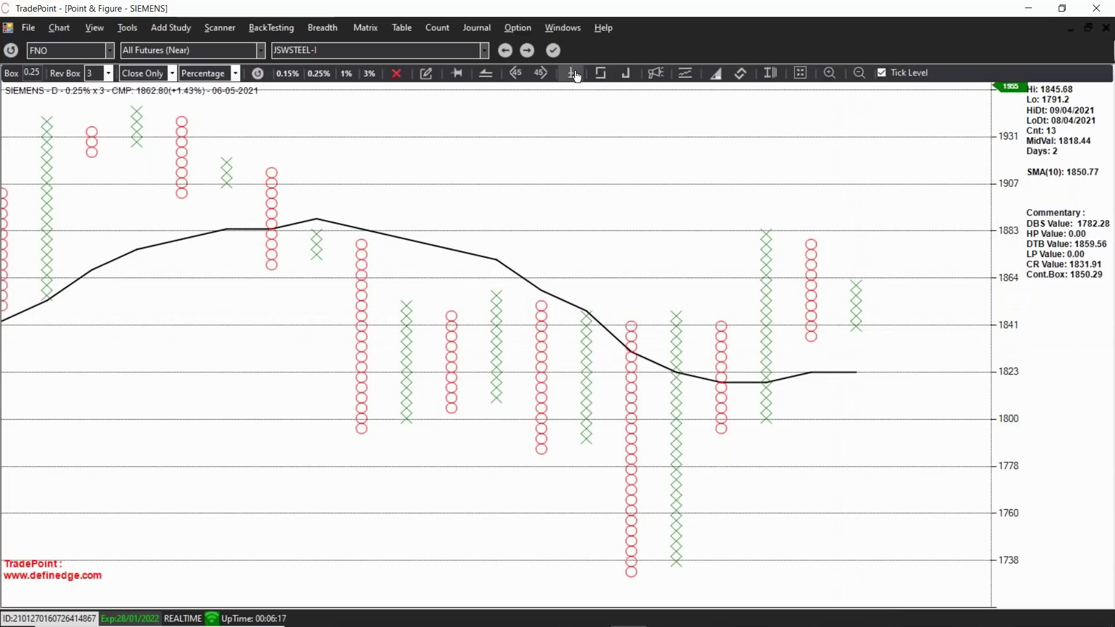
pyautogui.click(675, 342)
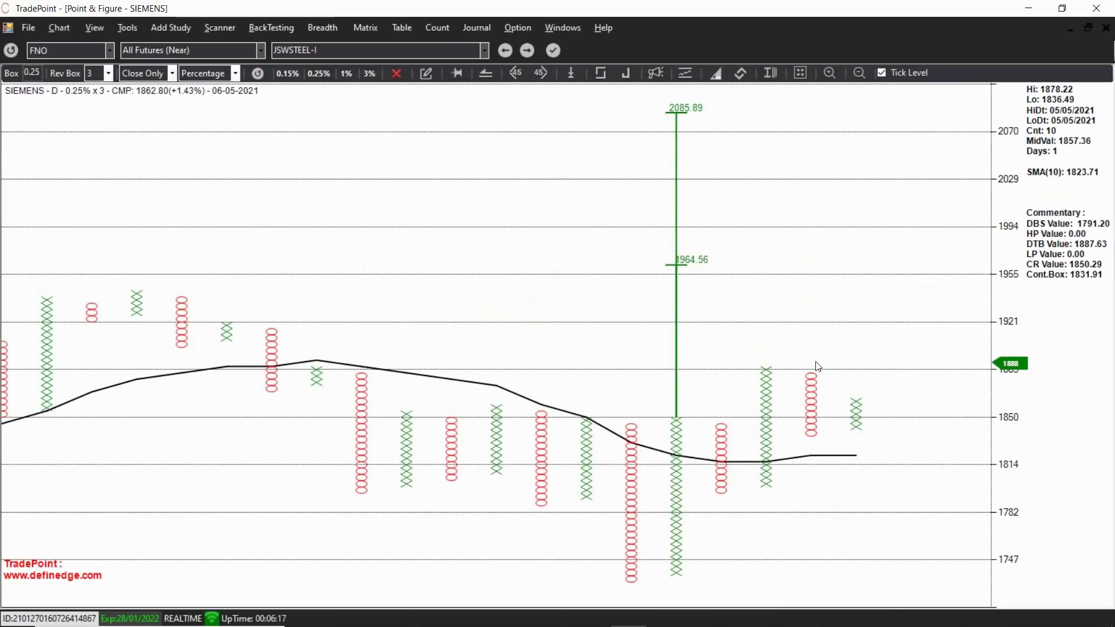
pyautogui.scroll(-6, 817, 367)
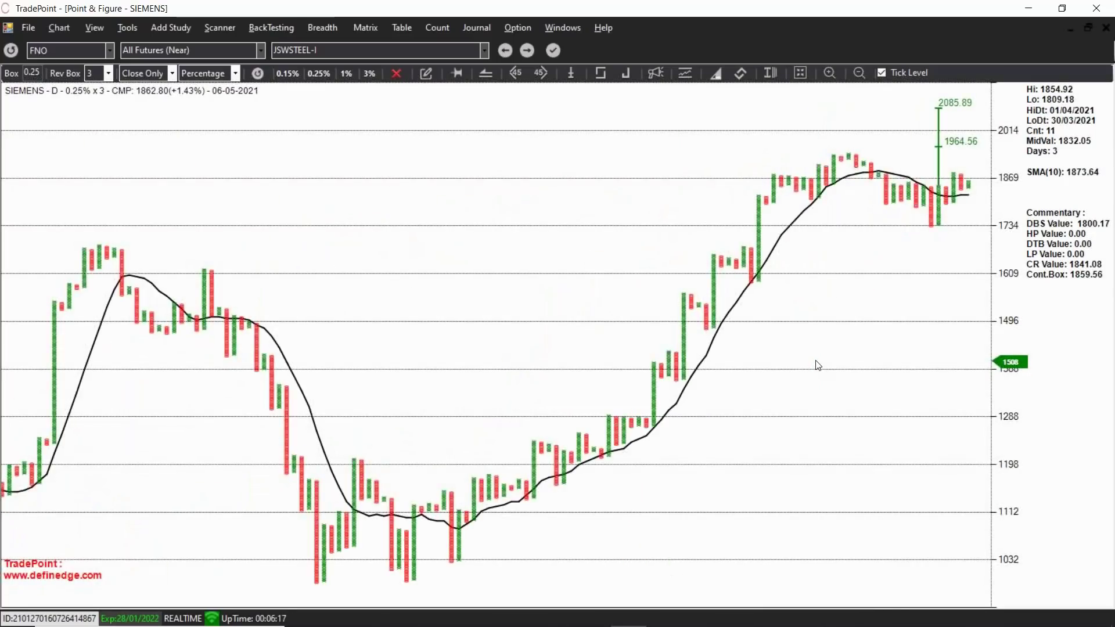
# Switch the second denominator to Nifty Auto and open MOTHERSUMI's P&F ratio chart against Nifty 50
pyautogui.hotkey('alt', 'Tab')
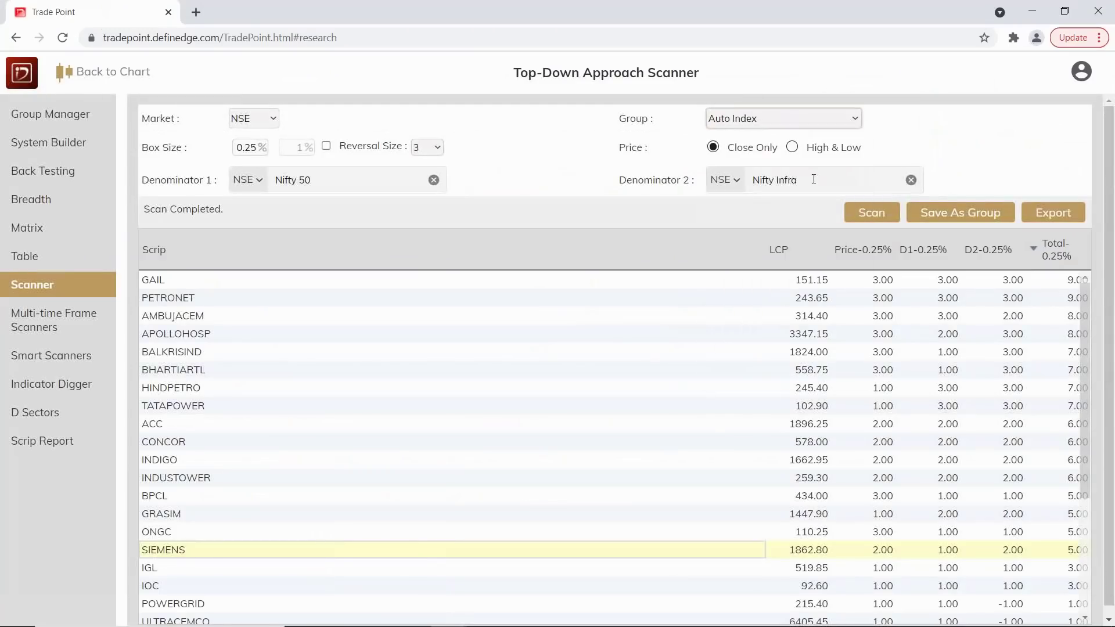
pyautogui.press('BackSpace')
pyautogui.press('BackSpace')
pyautogui.press('BackSpace')
pyautogui.press('BackSpace')
pyautogui.press('BackSpace')
pyautogui.write('Au')
pyautogui.click(772, 232)
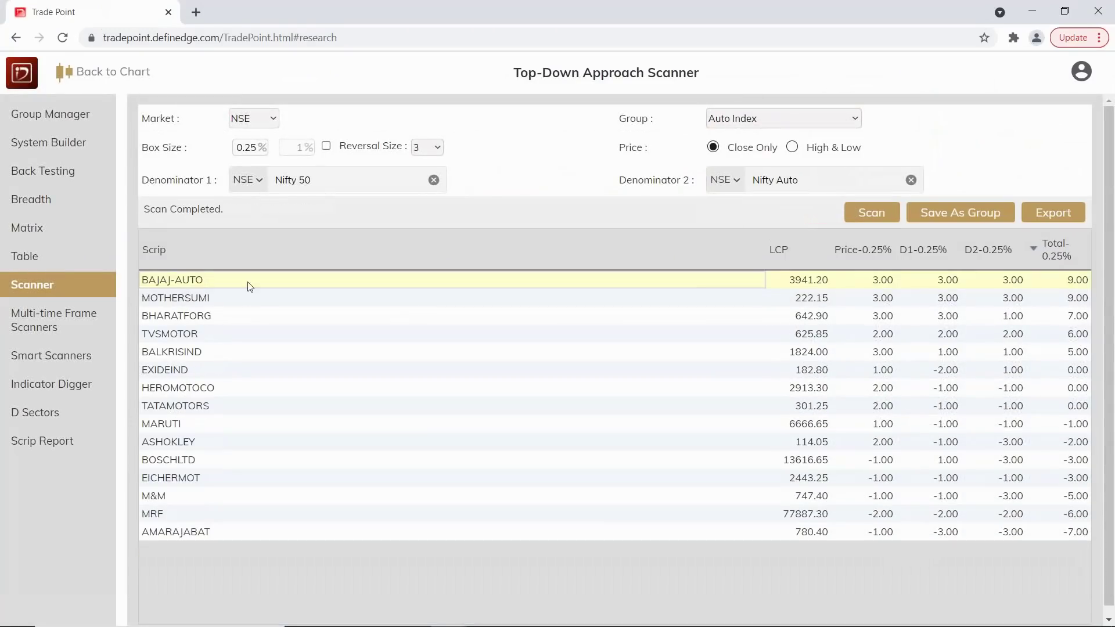
pyautogui.doubleClick(197, 302)
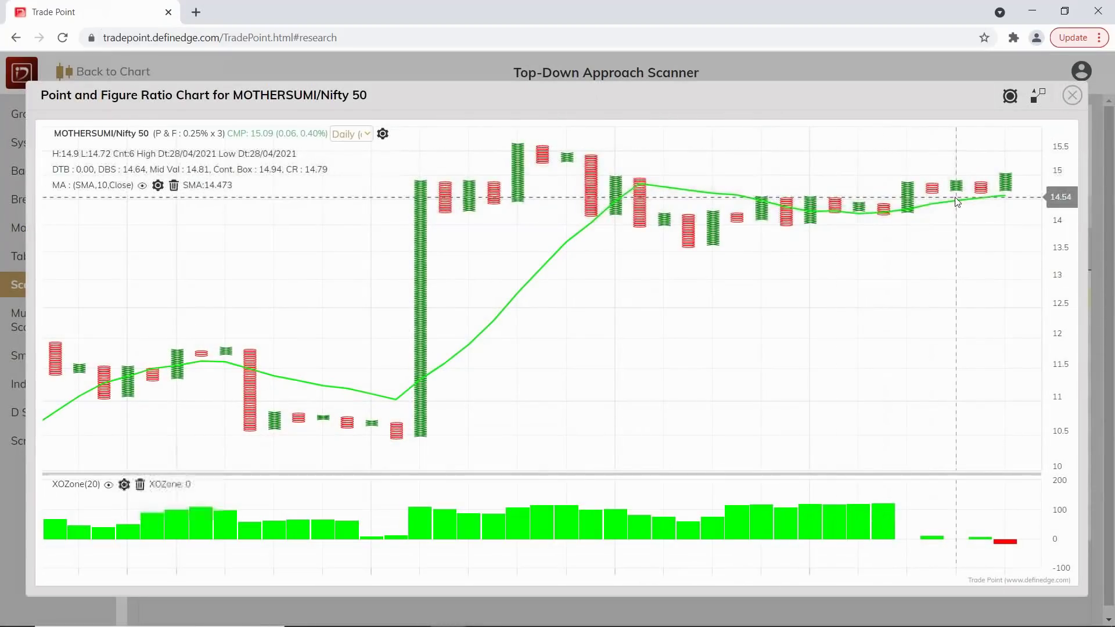
pyautogui.moveTo(968, 211); pyautogui.dragTo(811, 203)
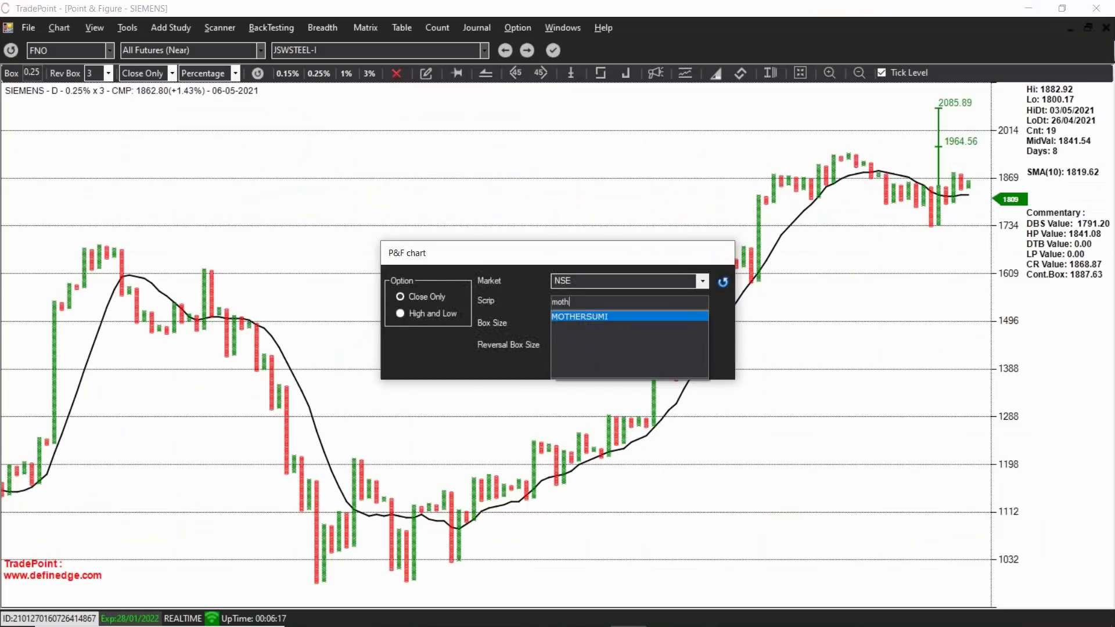
# Load the MOTHERSUMI P&F chart, draw auto trendlines, and project vertical count targets of 240 and 259.97
pyautogui.press('Return')
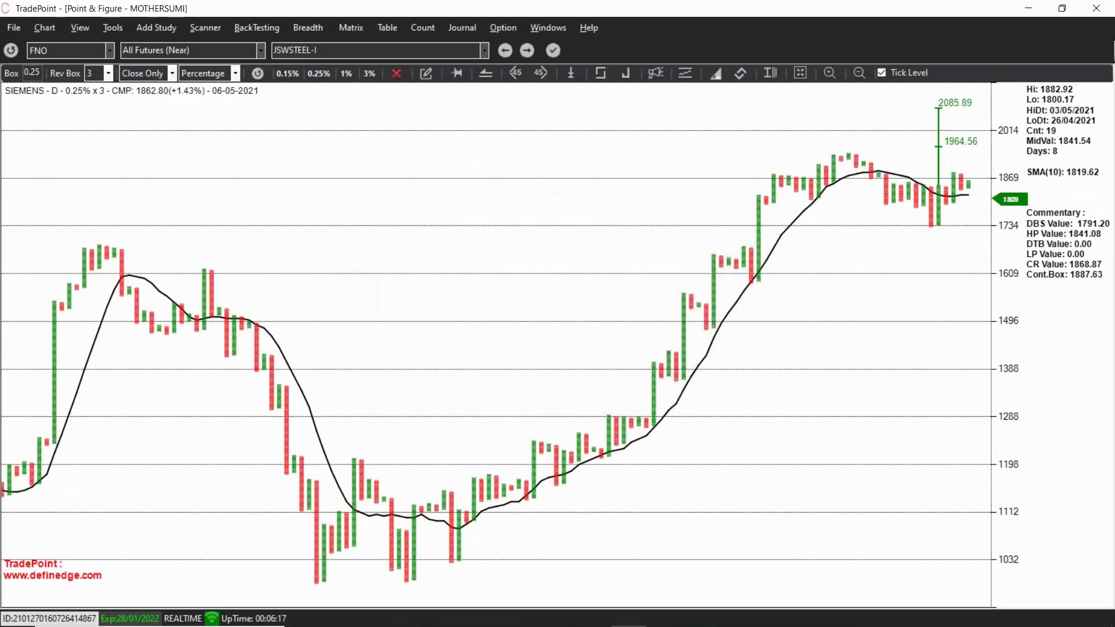
pyautogui.scroll(5, 829, 259)
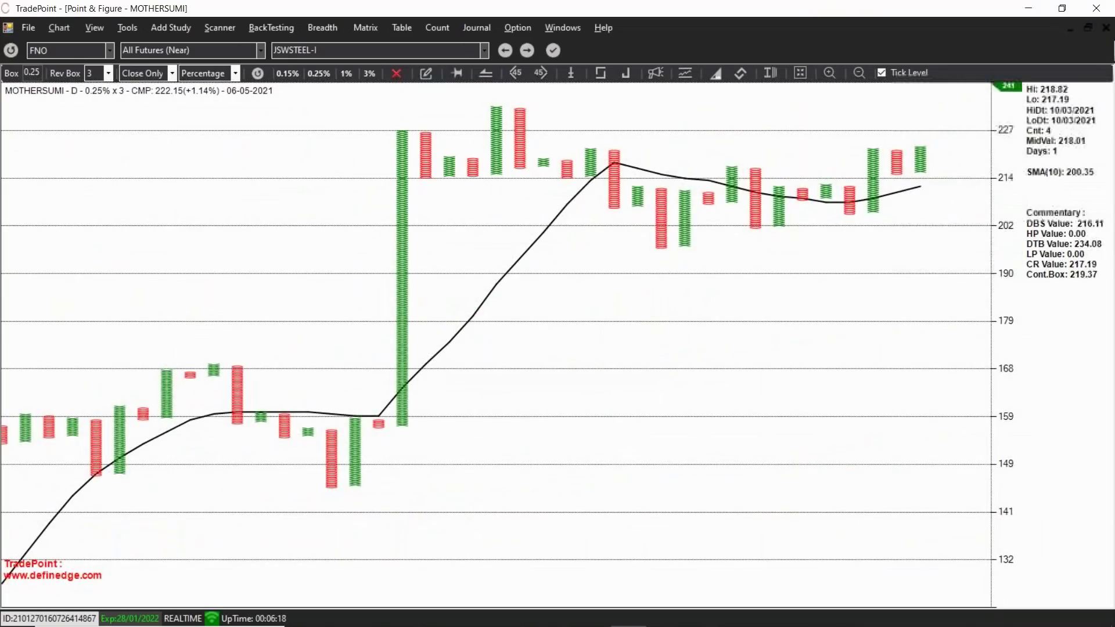
pyautogui.click(716, 73)
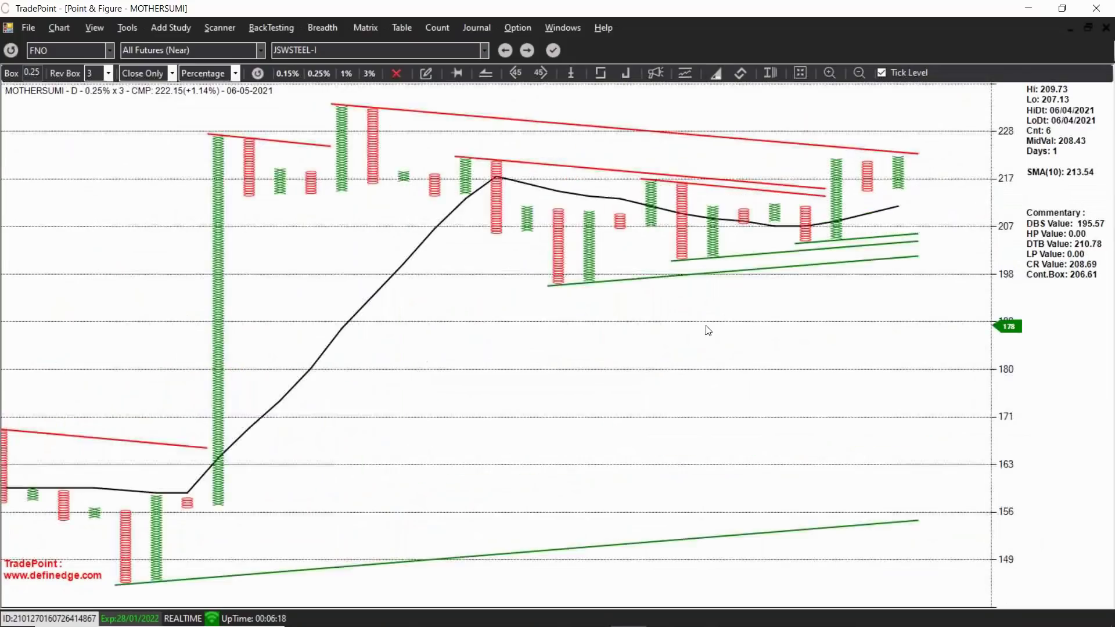
pyautogui.scroll(-3, 708, 330)
pyautogui.scroll(3, 916, 176)
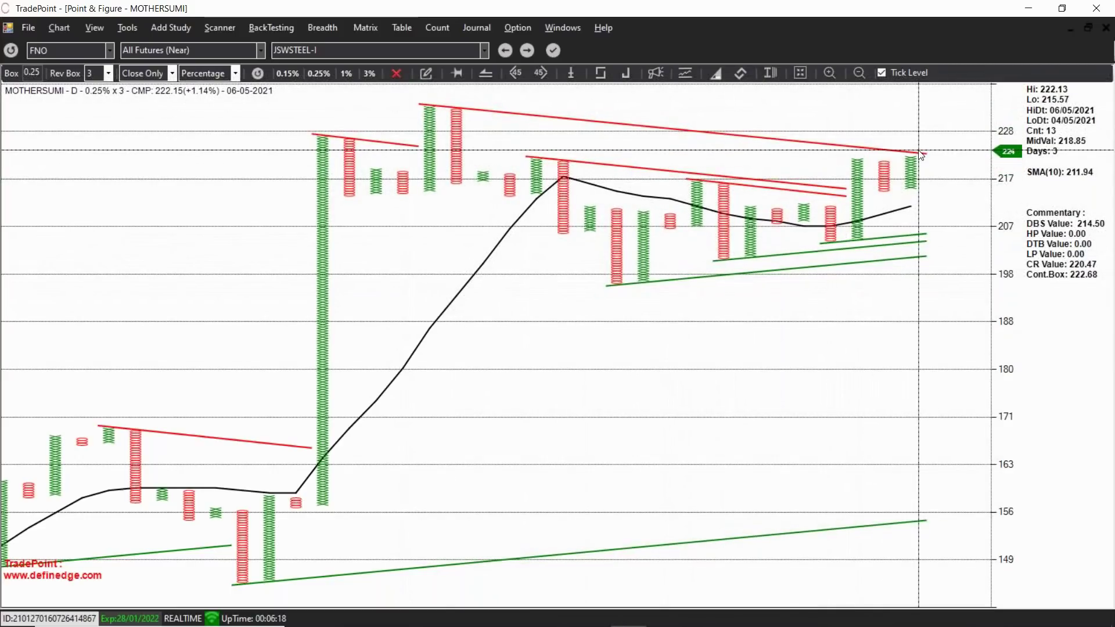
pyautogui.click(859, 189)
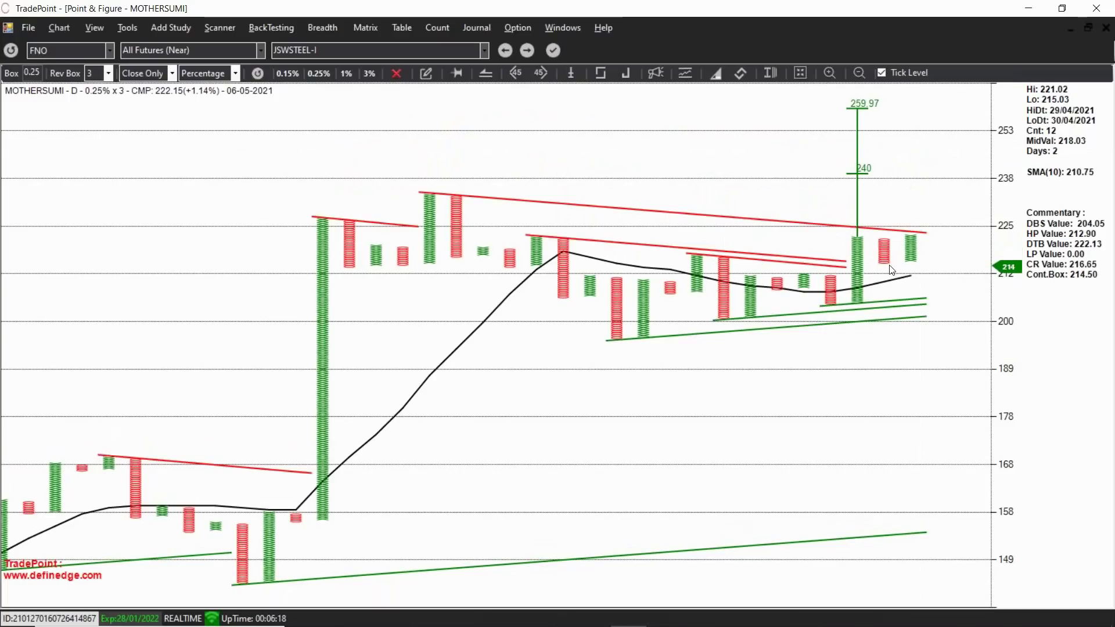
pyautogui.click(772, 113)
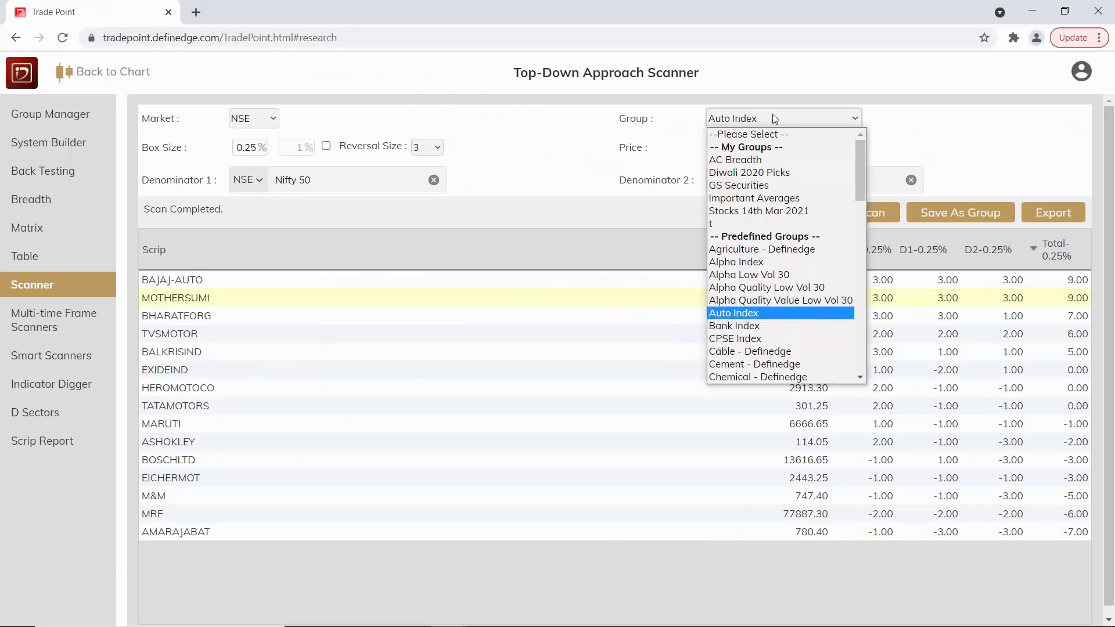
# Rescan with IT Index as the group, putting MPHASIS and WIPRO on top at 9
pyautogui.write('it')
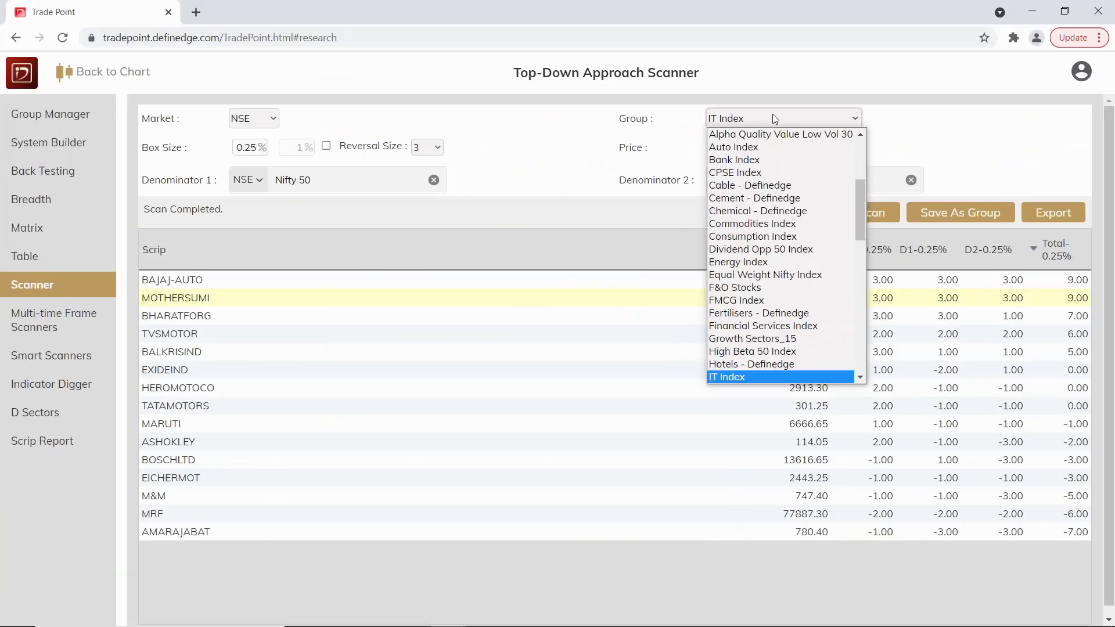
pyautogui.press('Return')
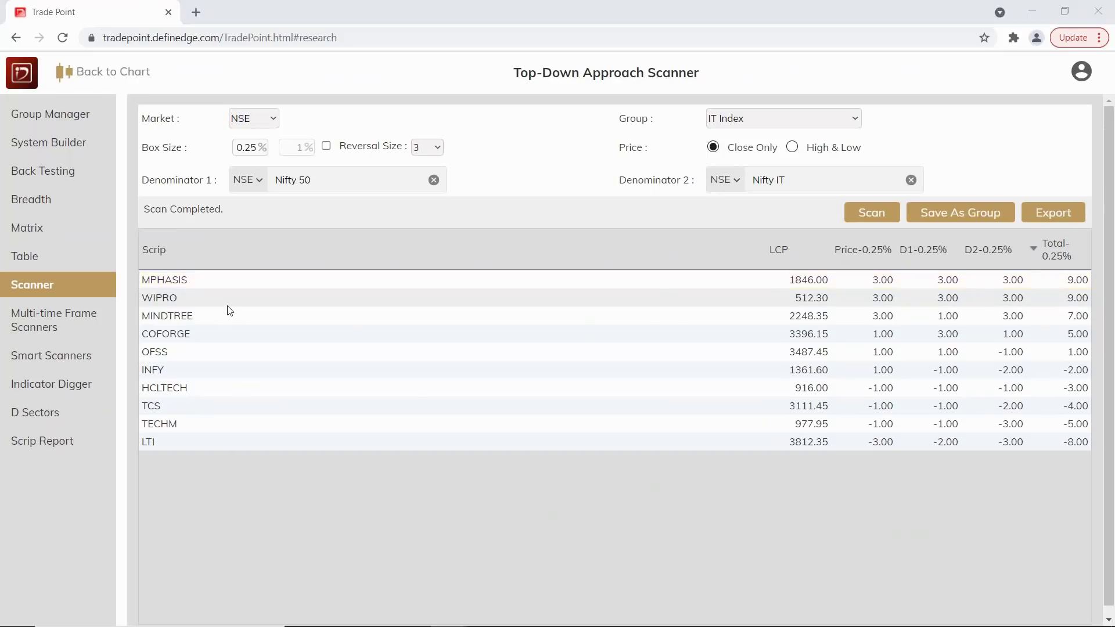
pyautogui.hotkey('alt', 'Tab')
# Load WIPRO's Point & Figure chart and review its long history at a 3% box
pyautogui.write('wip')
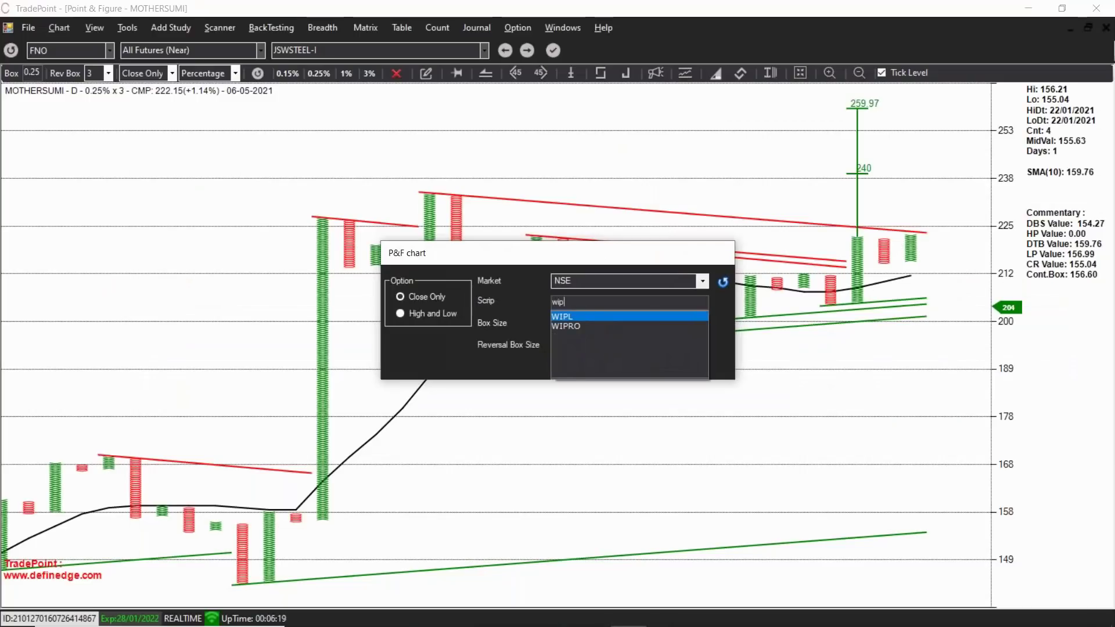
pyautogui.press('Down')
pyautogui.press('Return')
pyautogui.press('Return')
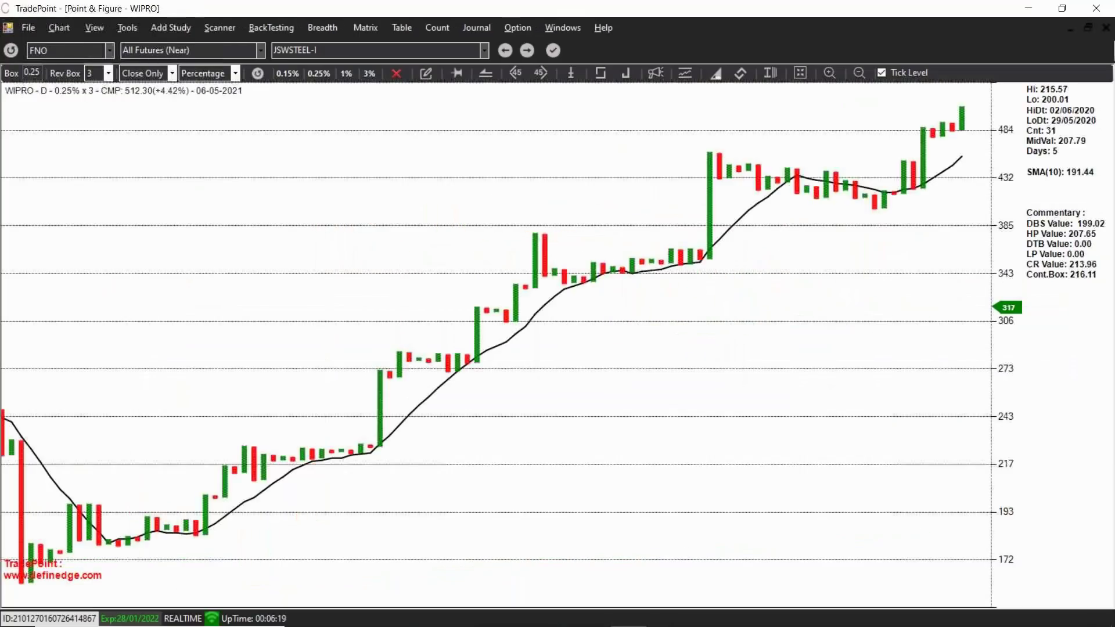
pyautogui.click(373, 78)
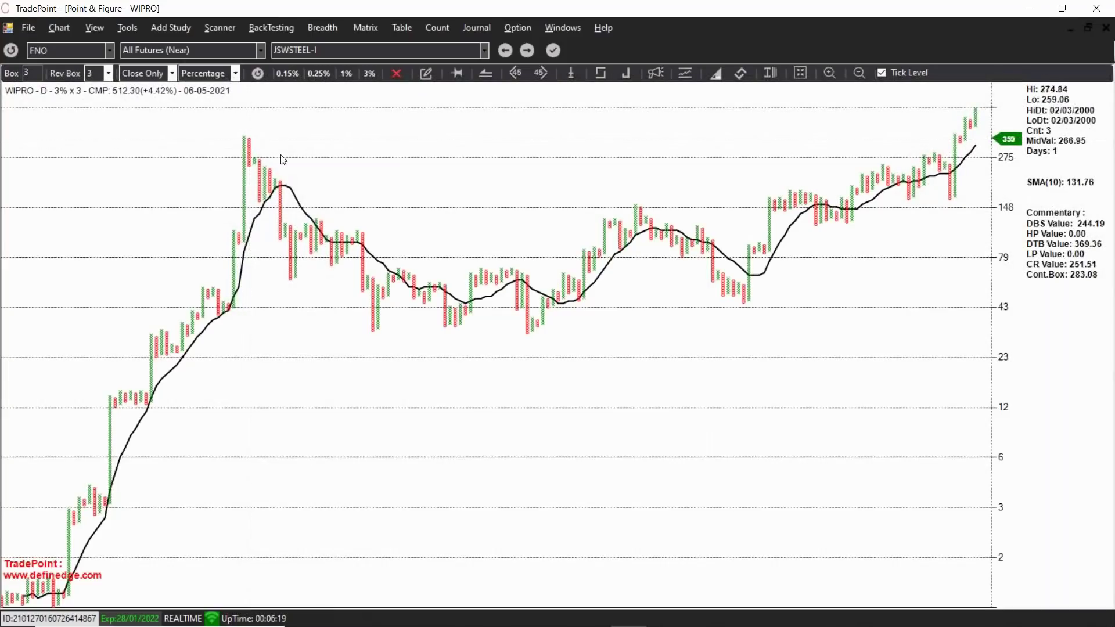
pyautogui.scroll(-1, 654, 409)
pyautogui.scroll(1, 654, 409)
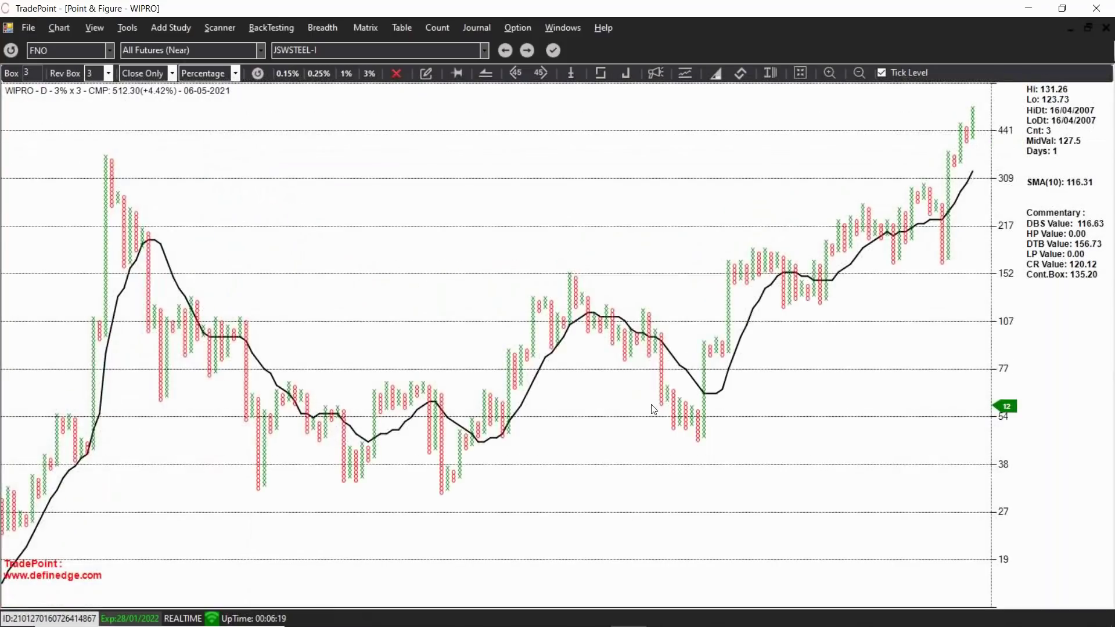
pyautogui.scroll(1, 654, 410)
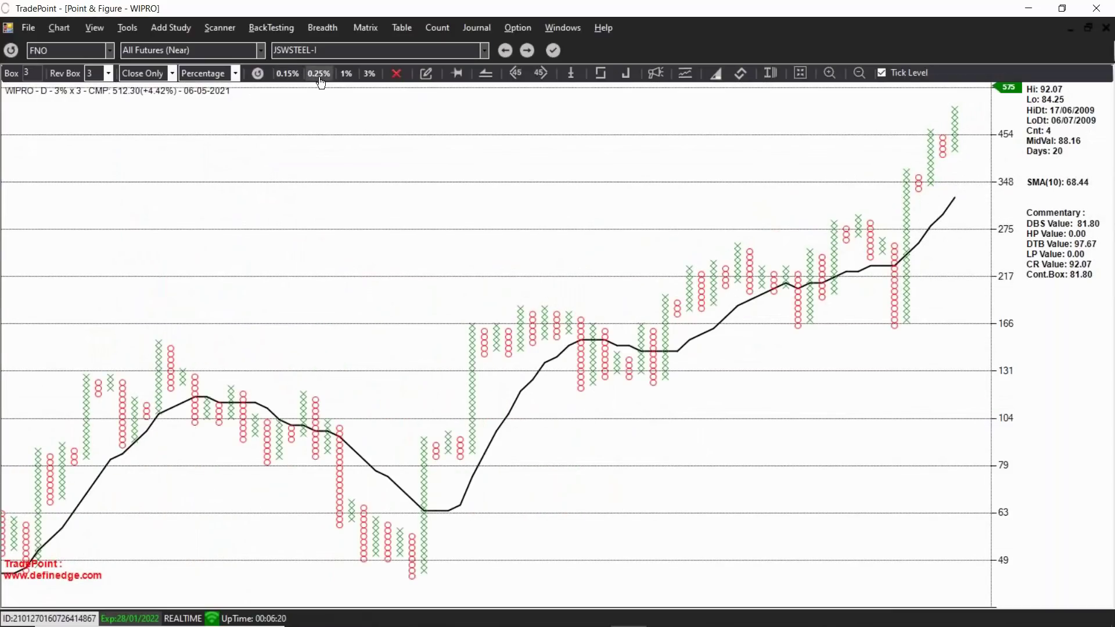
# Switch the WIPRO chart back to a 0.25% box size
pyautogui.click(319, 73)
pyautogui.scroll(2, 707, 414)
pyautogui.scroll(1, 707, 414)
pyautogui.scroll(1, 705, 413)
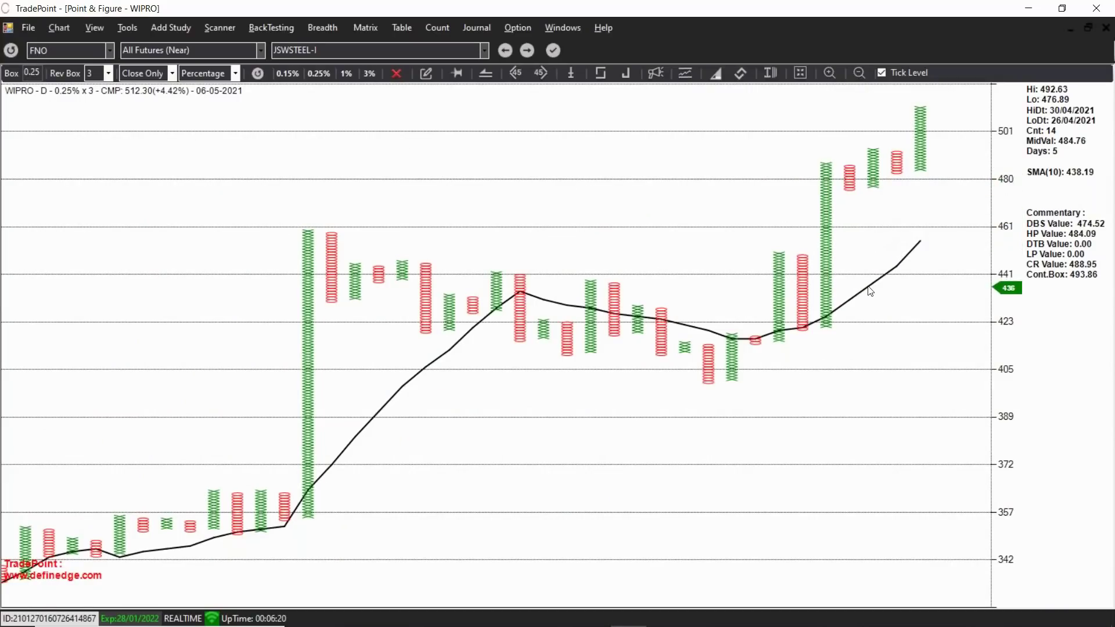
# Open the Point & Figure Scanner with F&O Stocks as the scrip group
pyautogui.press('Down')
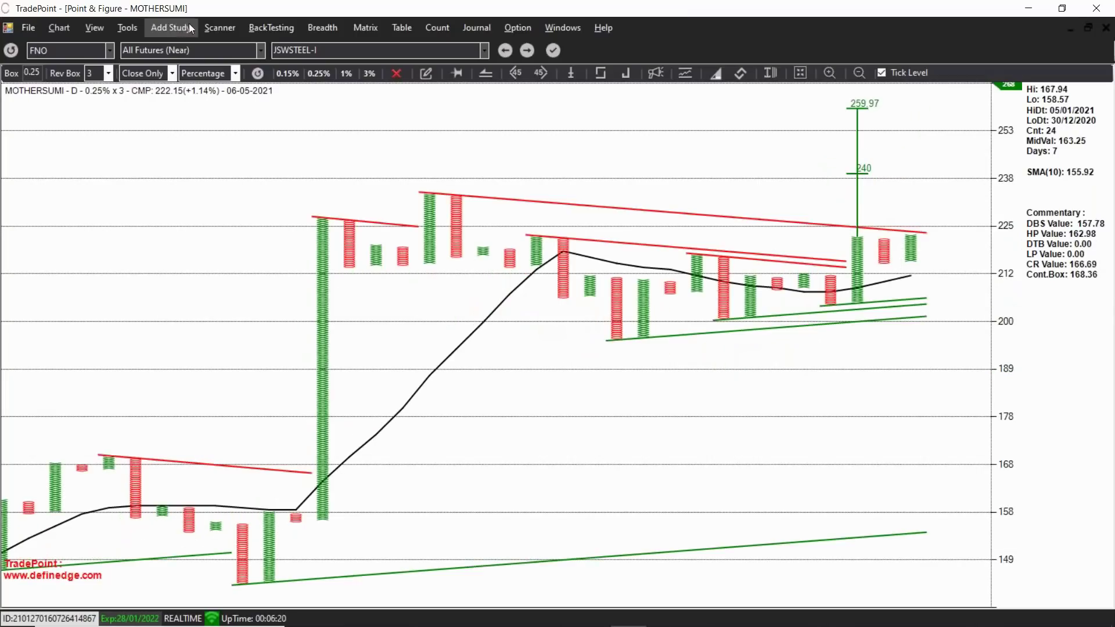
pyautogui.click(211, 29)
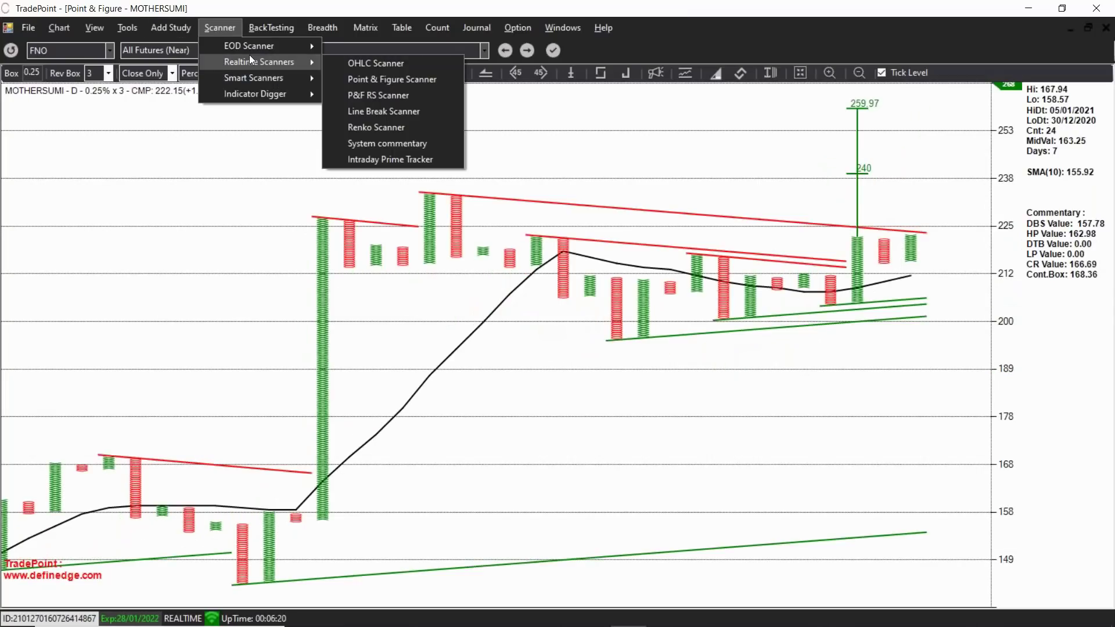
pyautogui.click(392, 62)
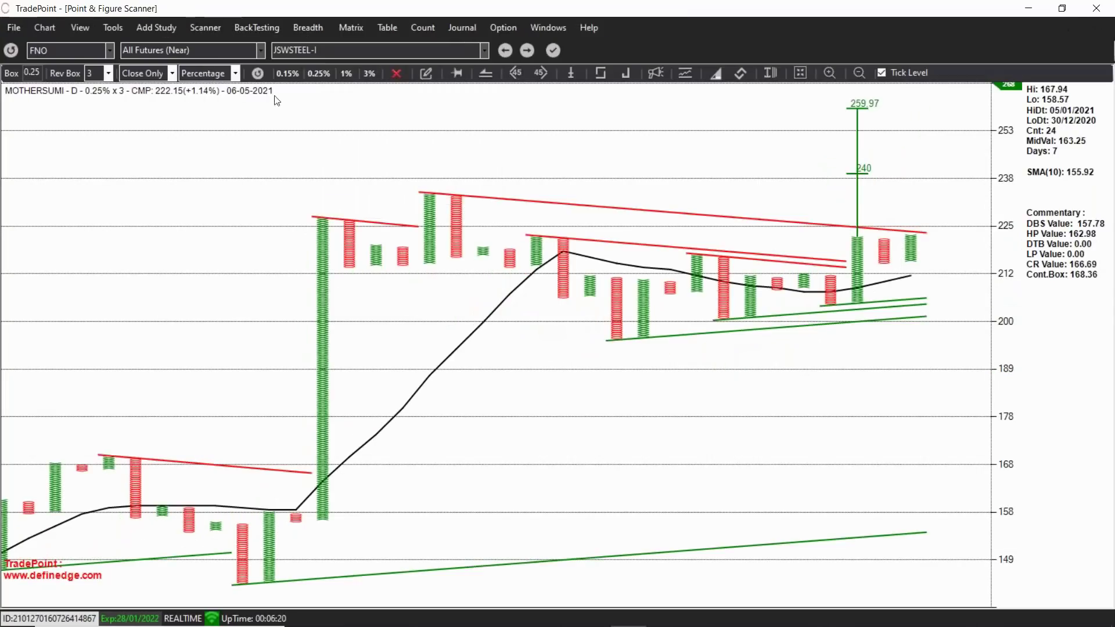
pyautogui.click(202, 102)
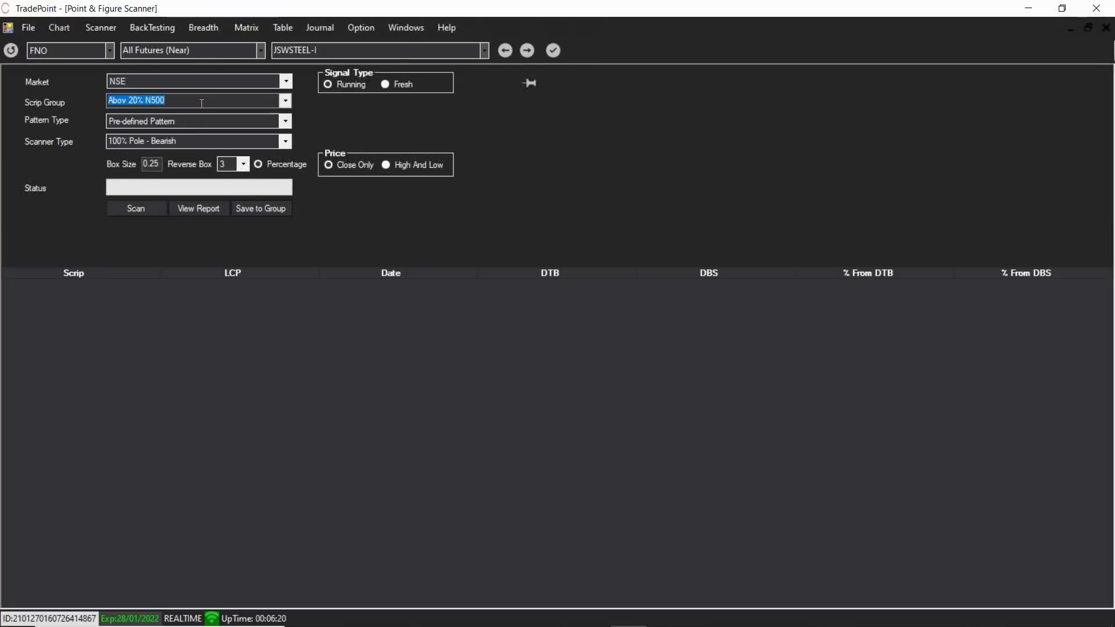
pyautogui.write('f')
pyautogui.press('Return')
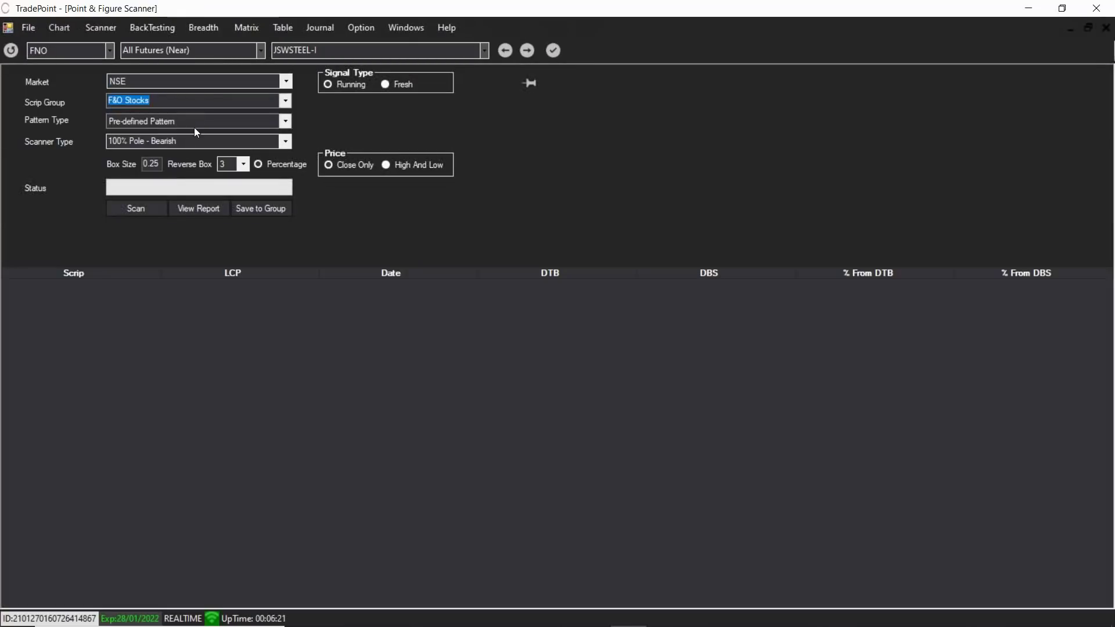
# Scan for fresh Turtle follow-through Bullish signals under User Defined System, then select MFSL
pyautogui.click(143, 141)
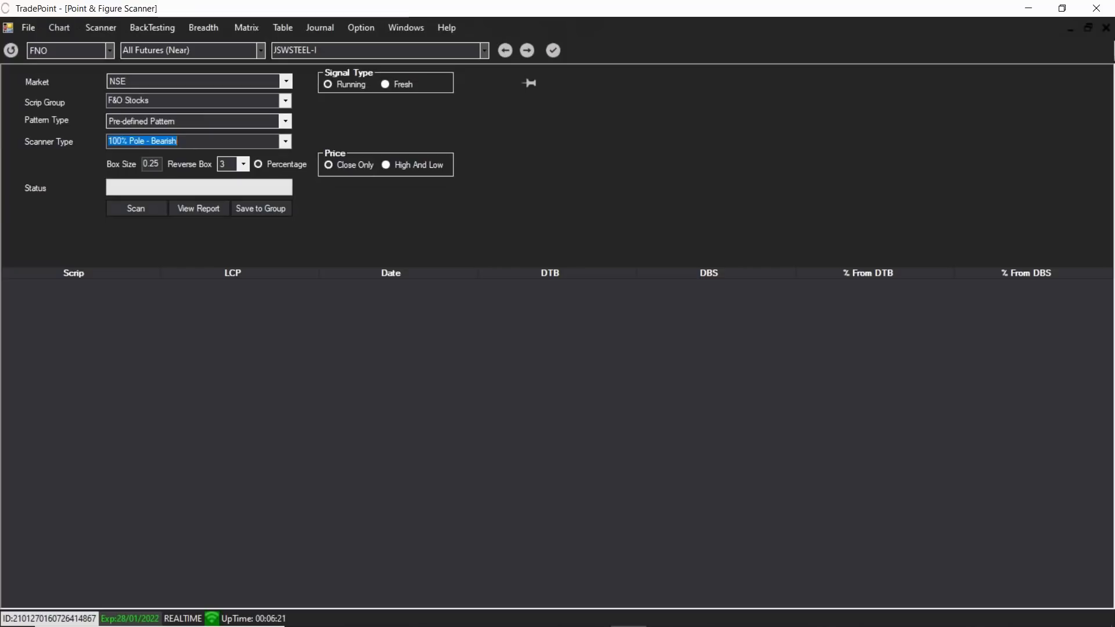
pyautogui.hotkey('shift', 'Tab')
pyautogui.press('Down')
pyautogui.press('Tab')
pyautogui.write('tur')
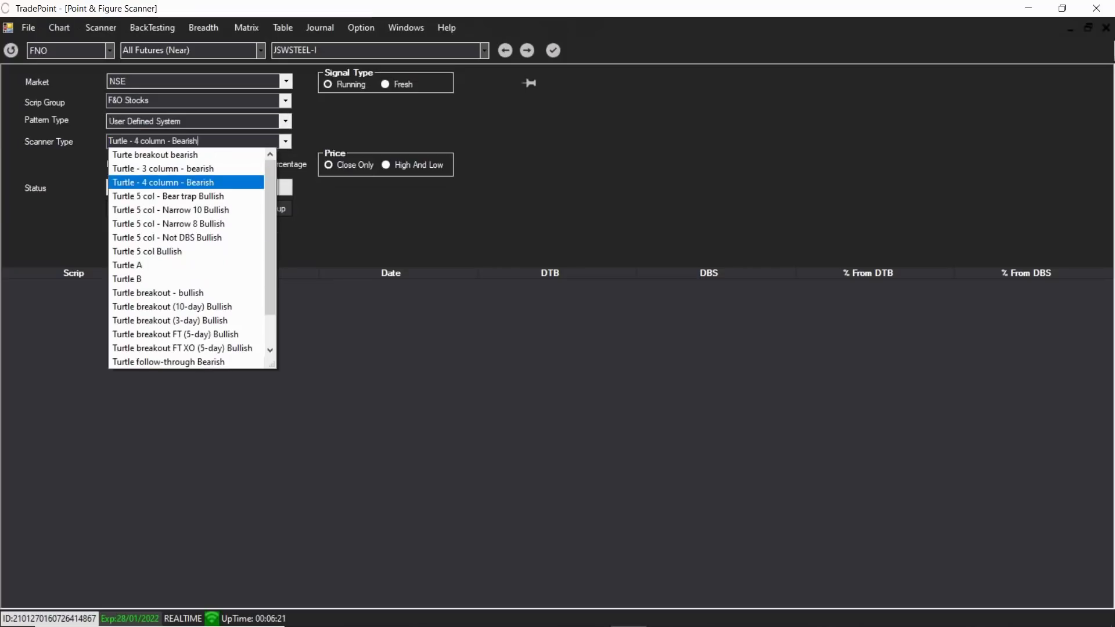
pyautogui.click(169, 362)
pyautogui.click(387, 84)
pyautogui.click(137, 208)
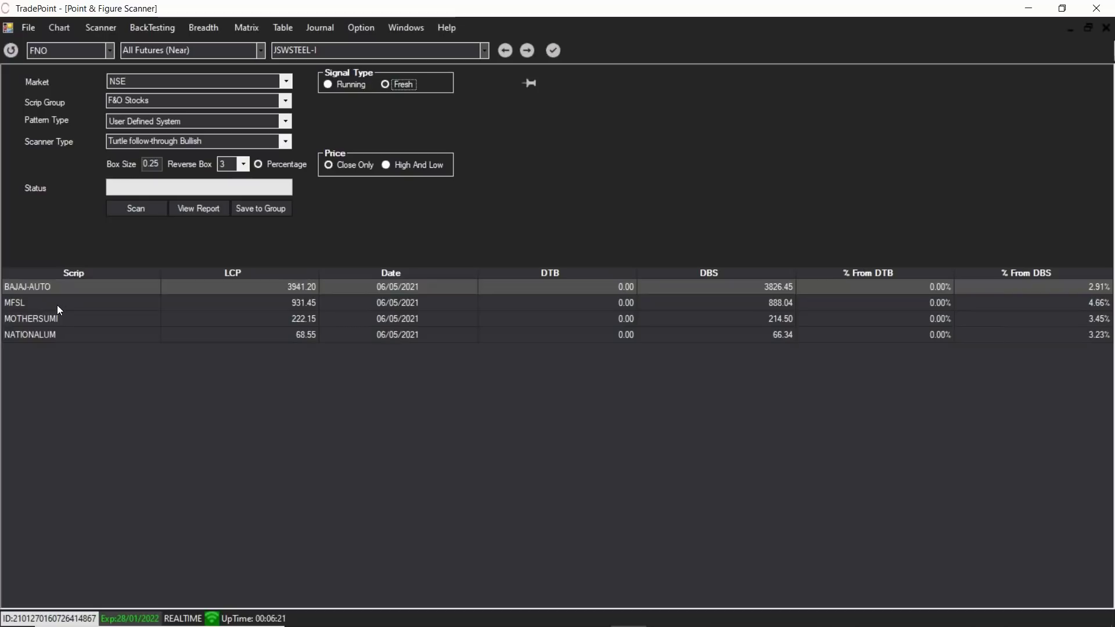
pyautogui.click(58, 305)
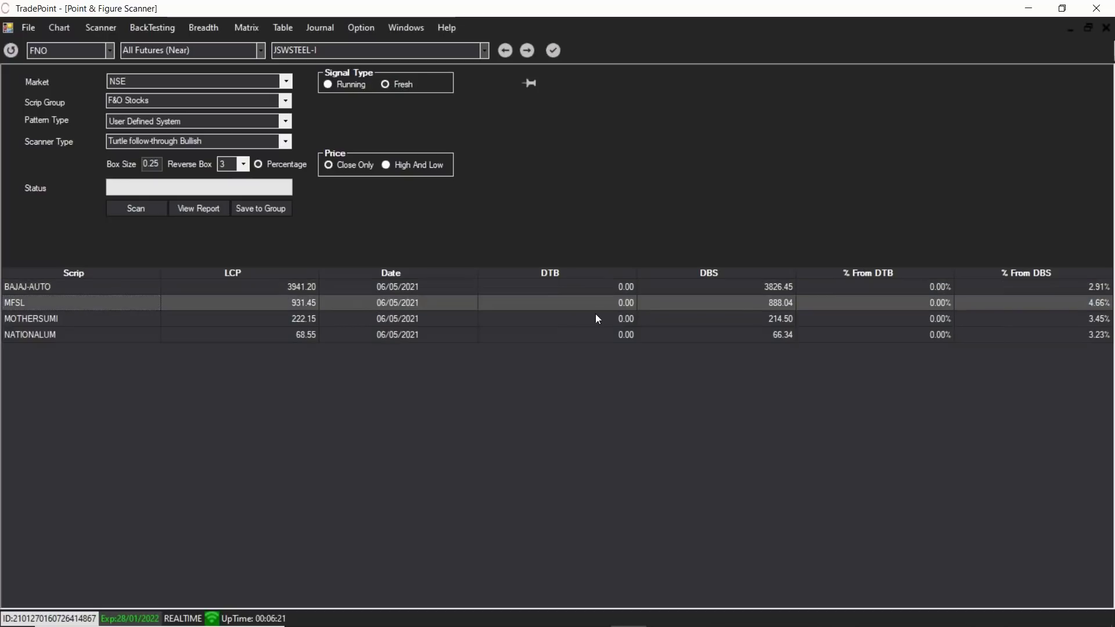
# Chart MFSL in Point & Figure and measure vertical count targets 988.69 and 1068.26
pyautogui.doubleClick(145, 309)
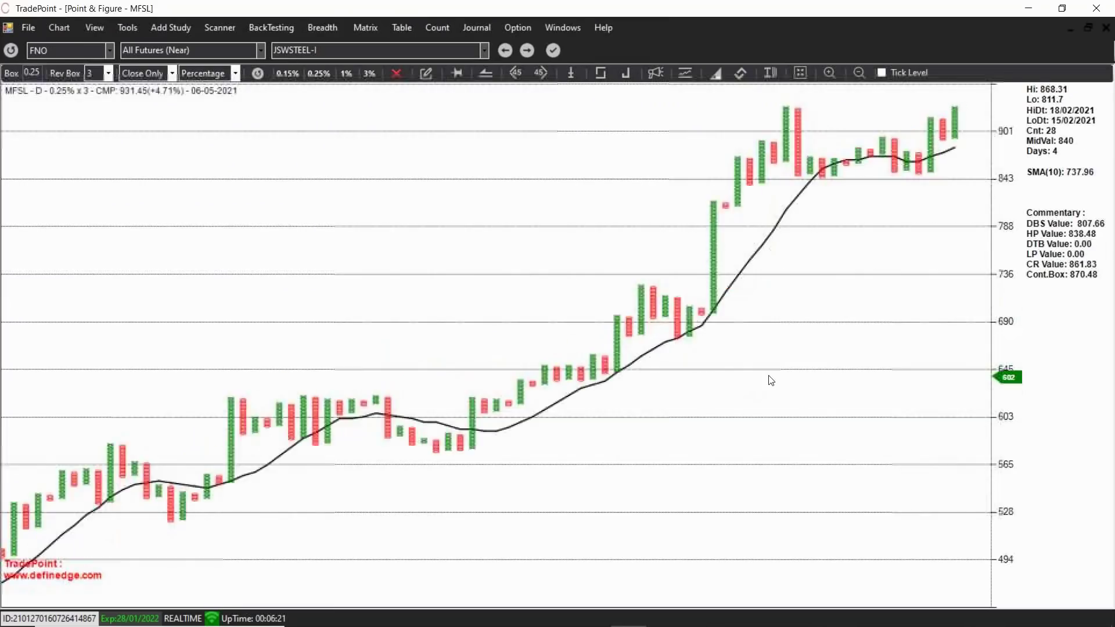
pyautogui.scroll(2, 771, 381)
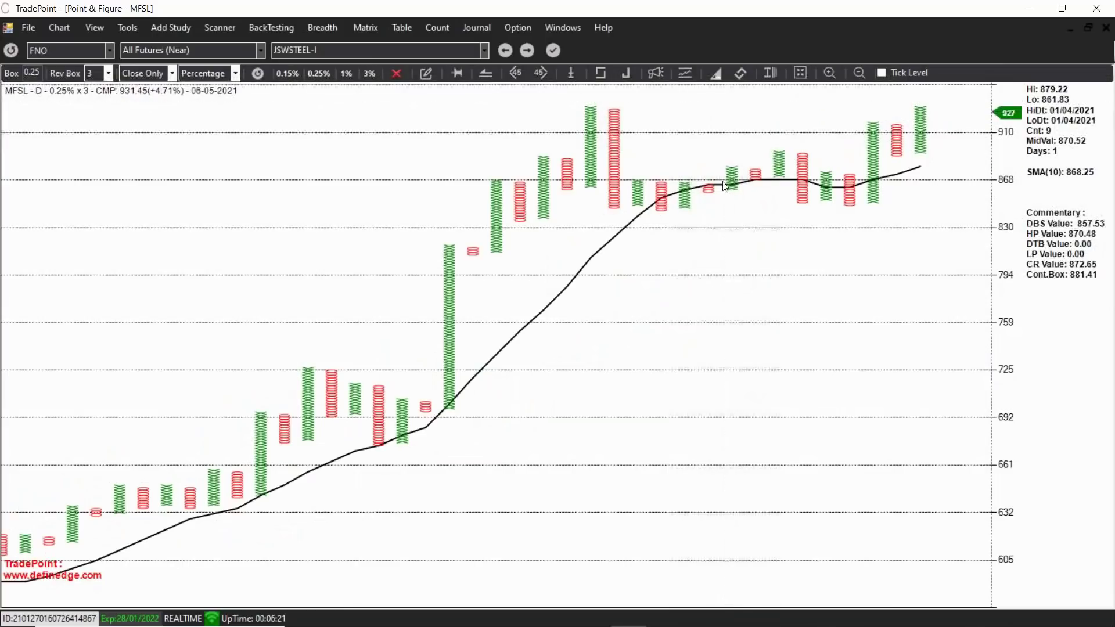
pyautogui.scroll(-3, 347, 406)
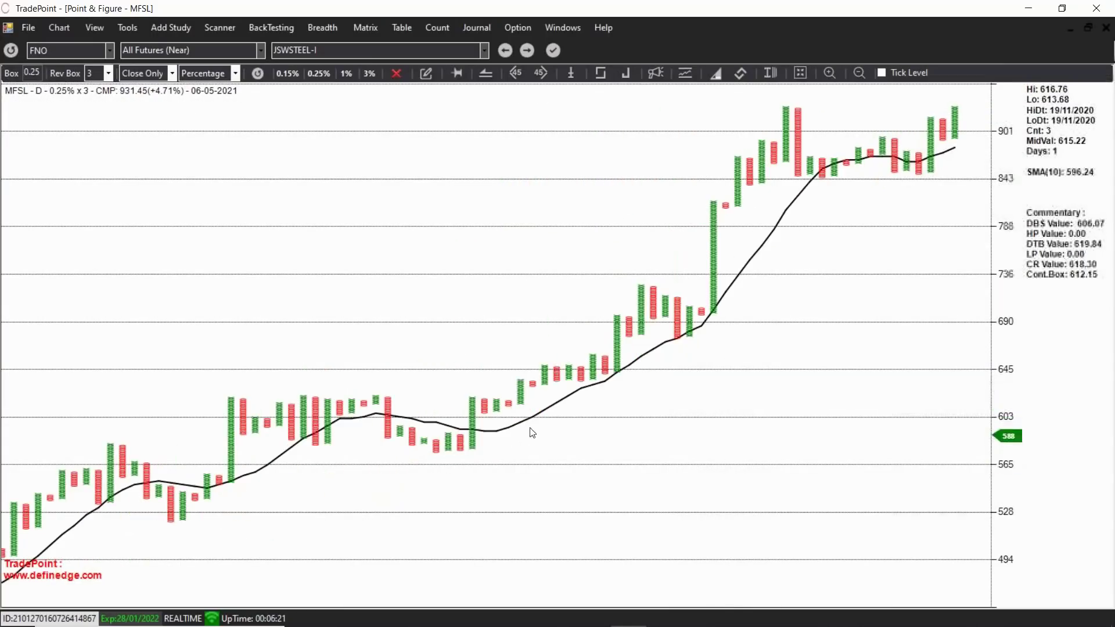
pyautogui.scroll(3, 737, 428)
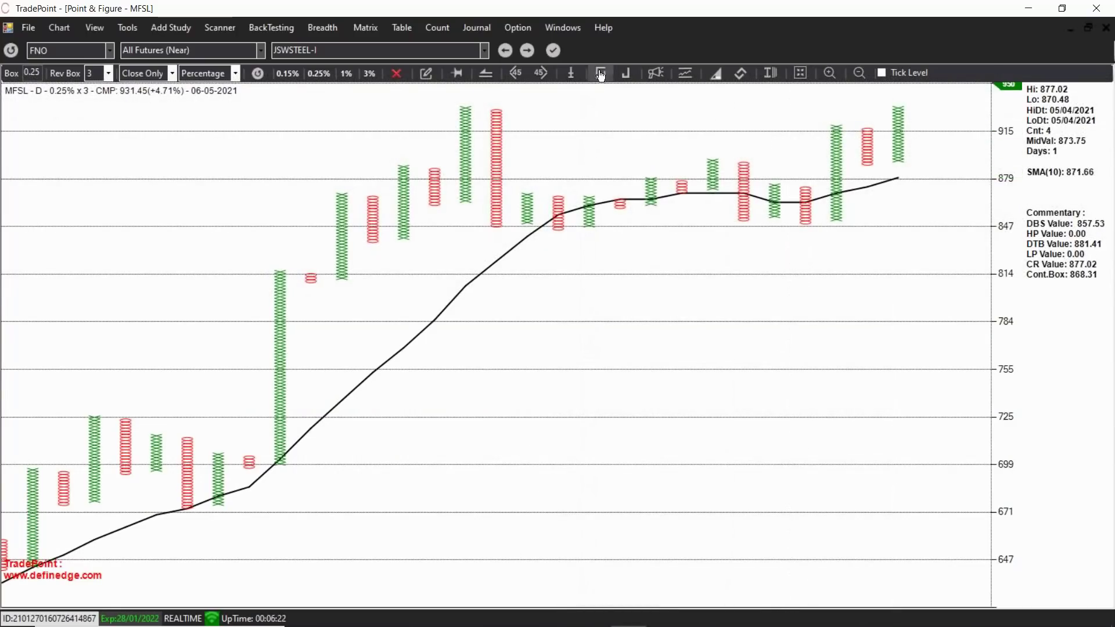
pyautogui.click(575, 83)
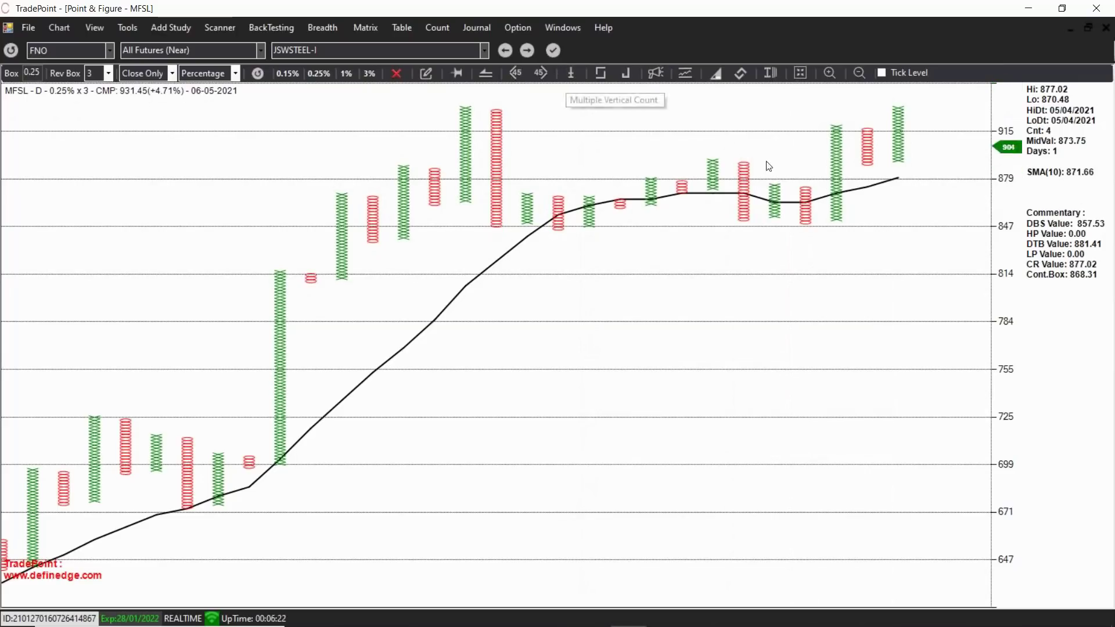
pyautogui.click(838, 215)
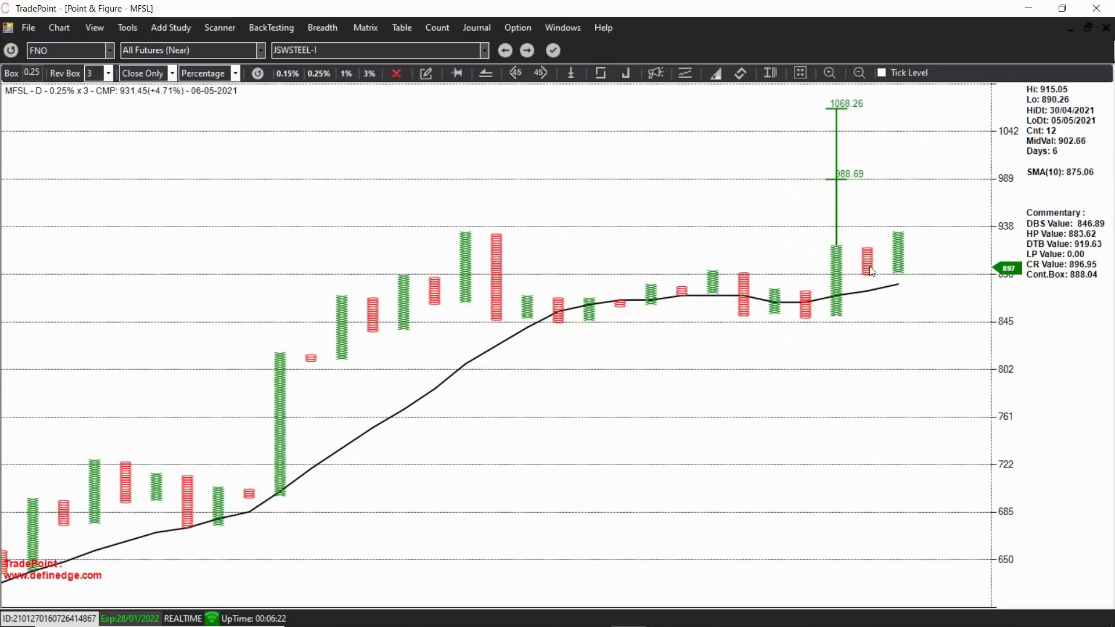
pyautogui.hotkey('ctrl', 'Tab')
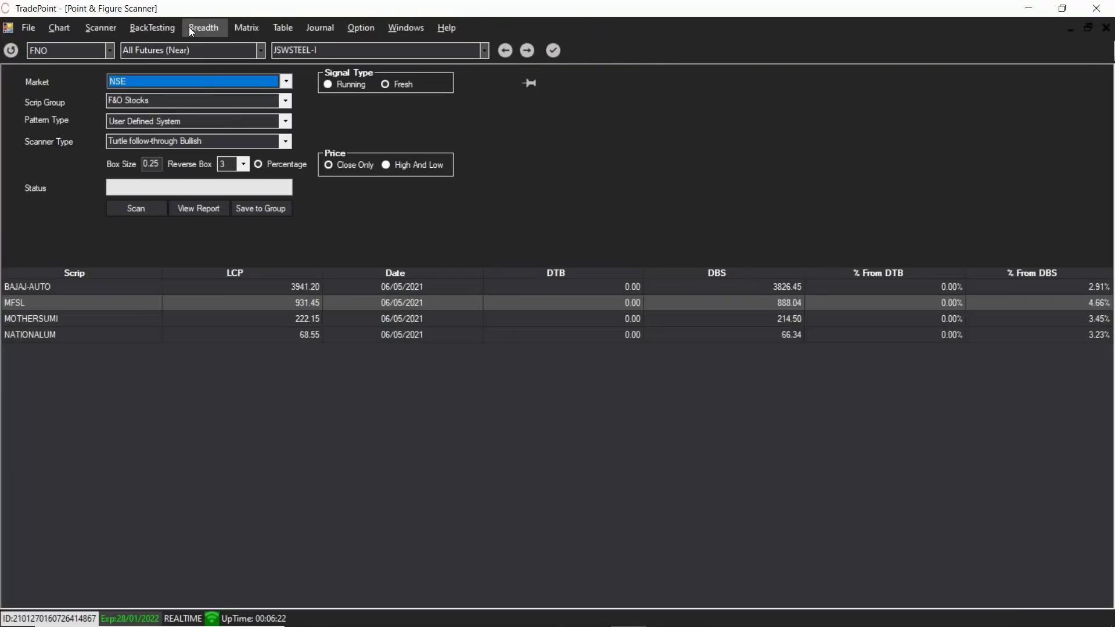
# Run the Breadth Scanner on NSE groups at 1% box and 3-box reversal
pyautogui.click(121, 27)
pyautogui.moveTo(130, 59)
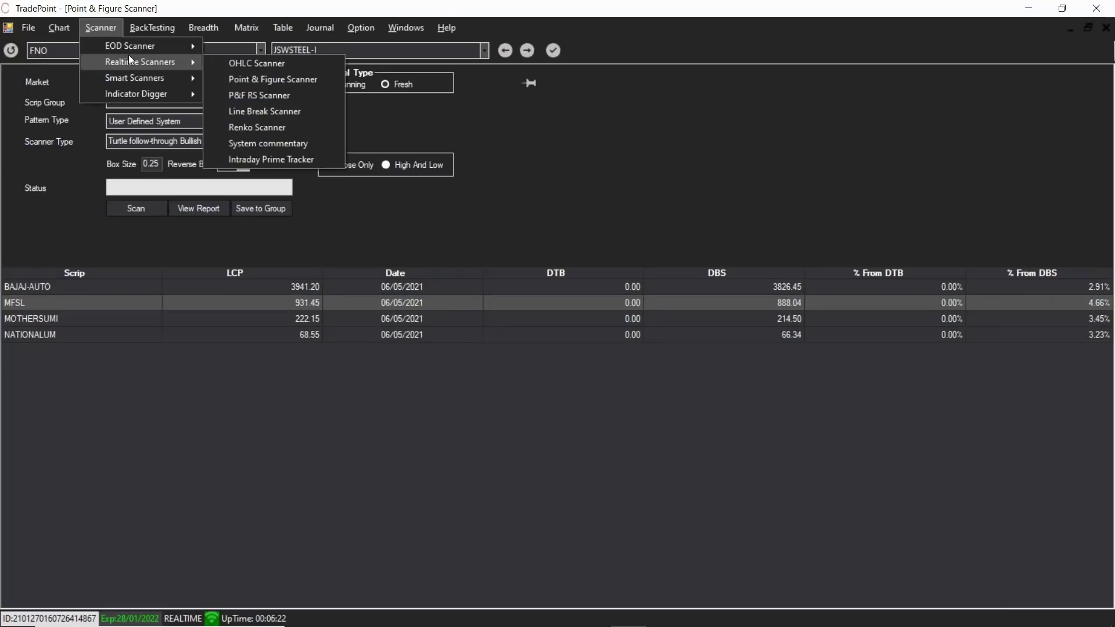
pyautogui.click(249, 110)
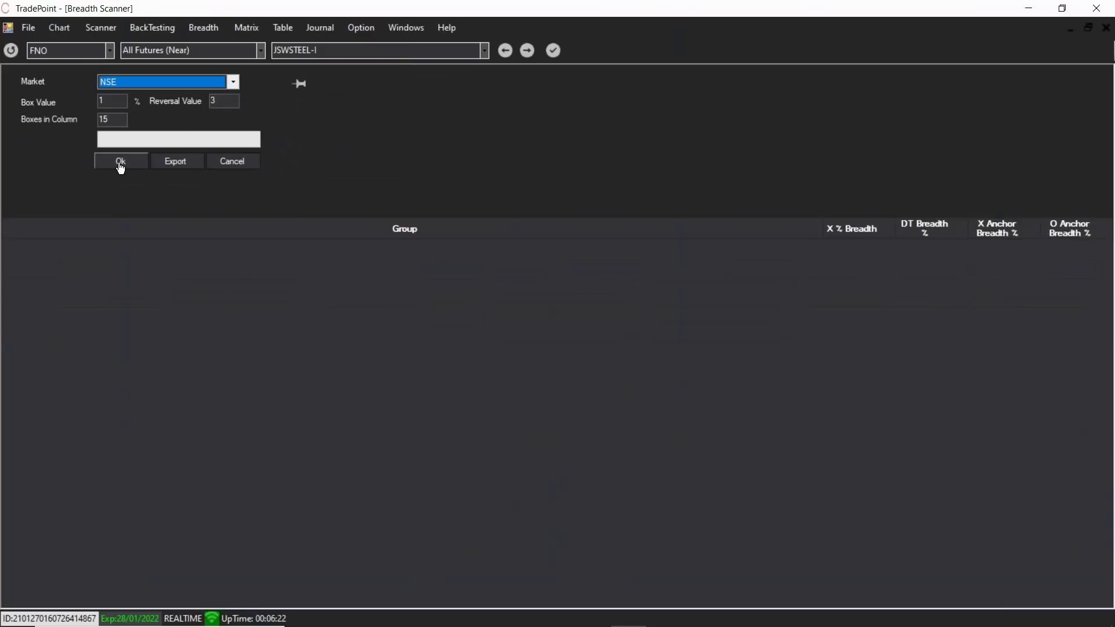
pyautogui.click(121, 162)
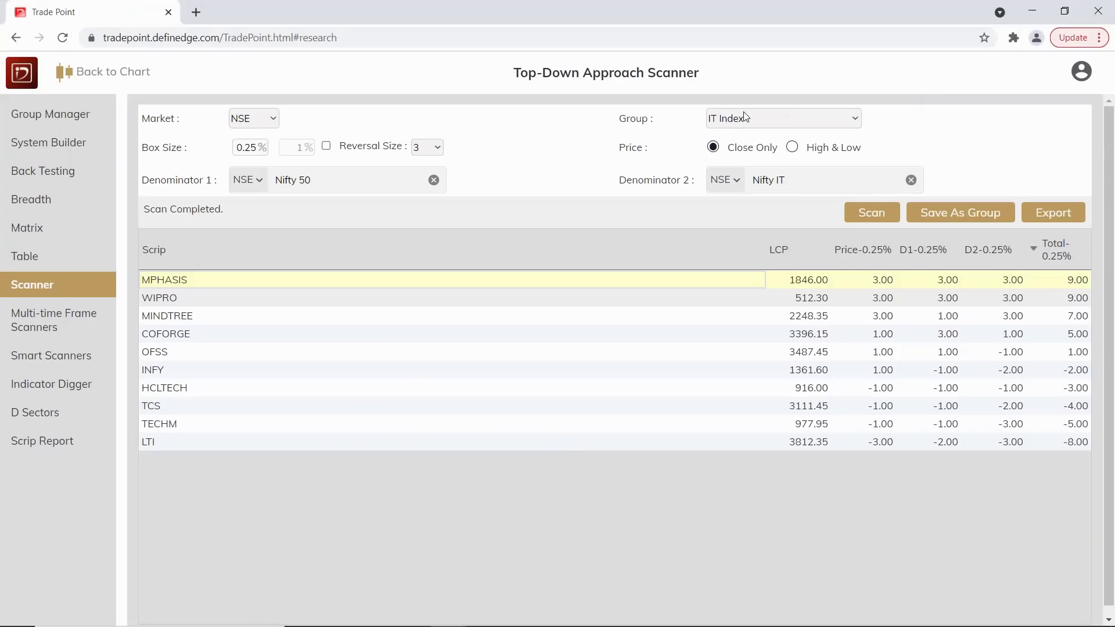
pyautogui.click(745, 116)
# Scan Fertilisers - Definedge against Nifty 50 and Nifty 500
pyautogui.press('f')
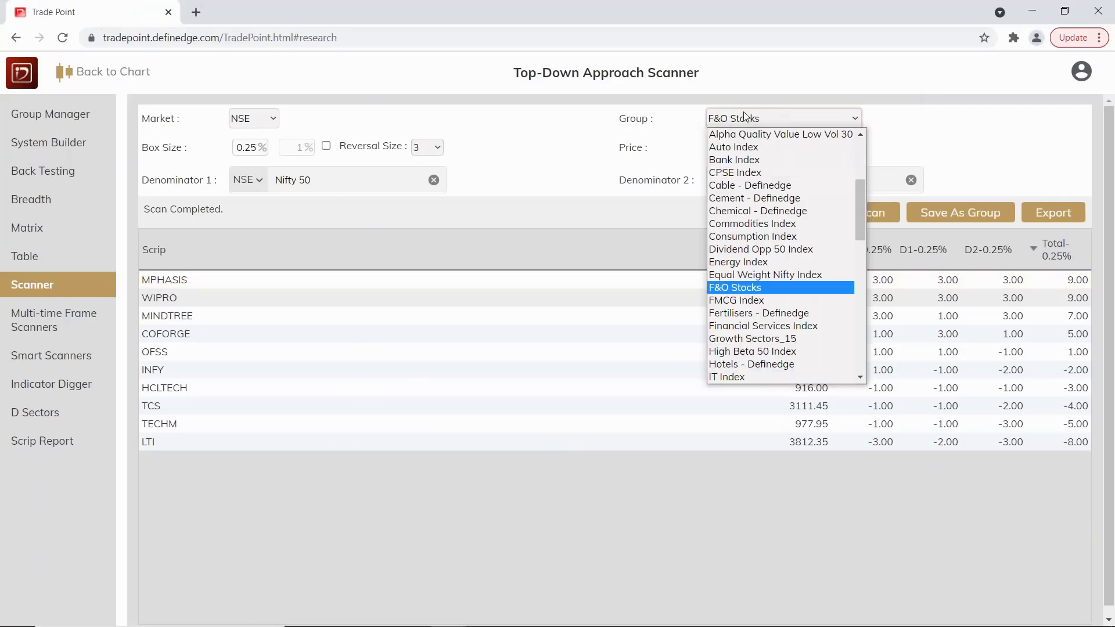
pyautogui.press('Down')
pyautogui.press('Down')
pyautogui.press('Return')
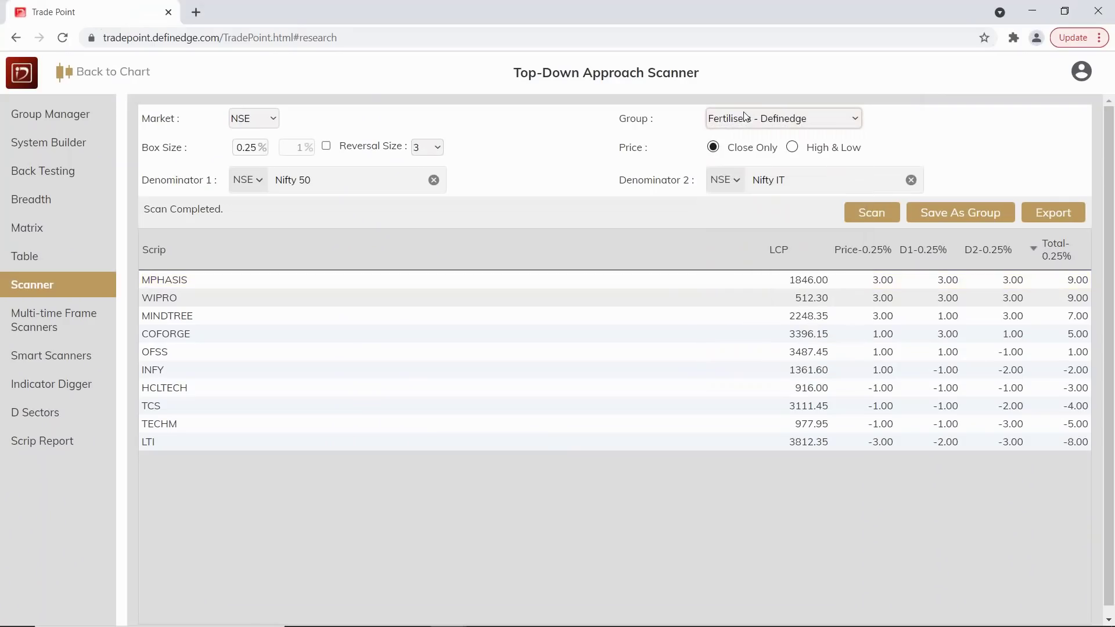
pyautogui.moveTo(779, 180); pyautogui.dragTo(712, 182)
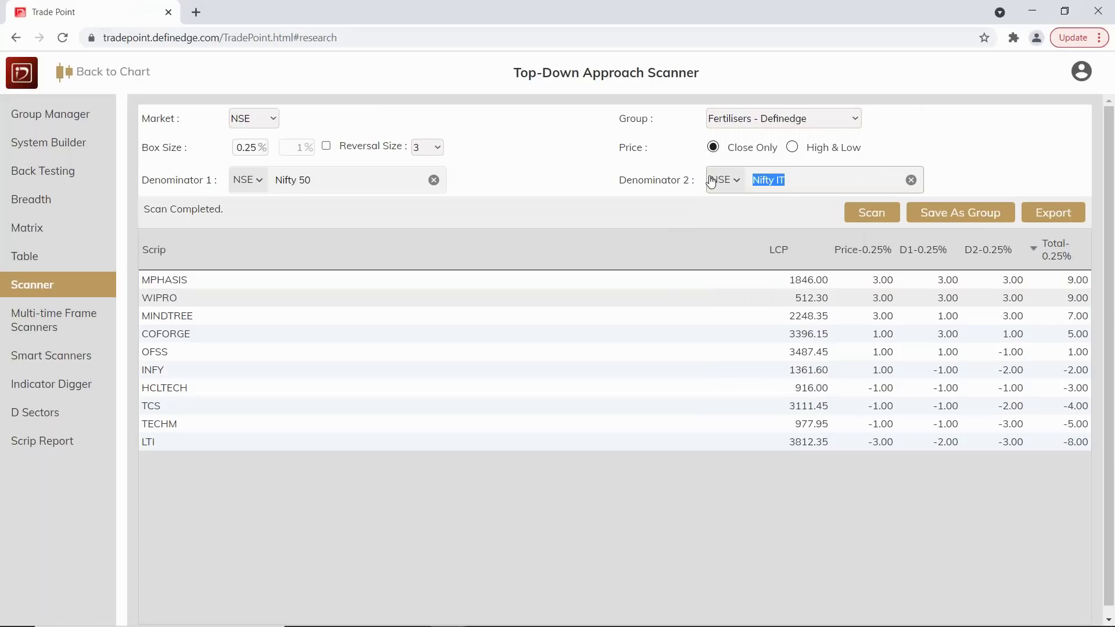
pyautogui.write('nifty 5')
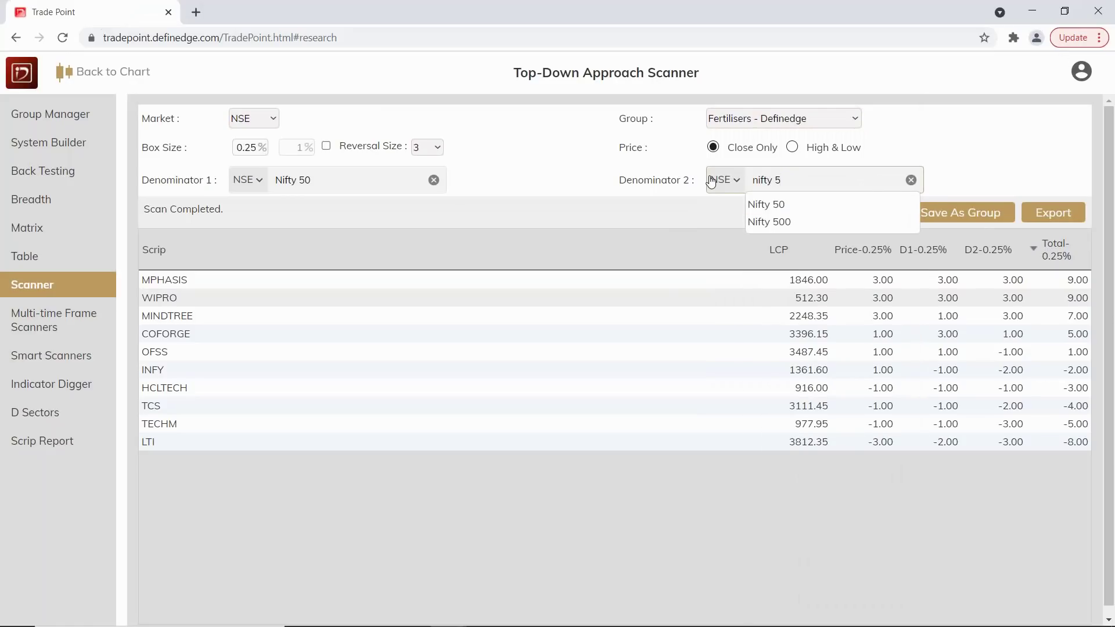
pyautogui.press('Down')
pyautogui.press('Down')
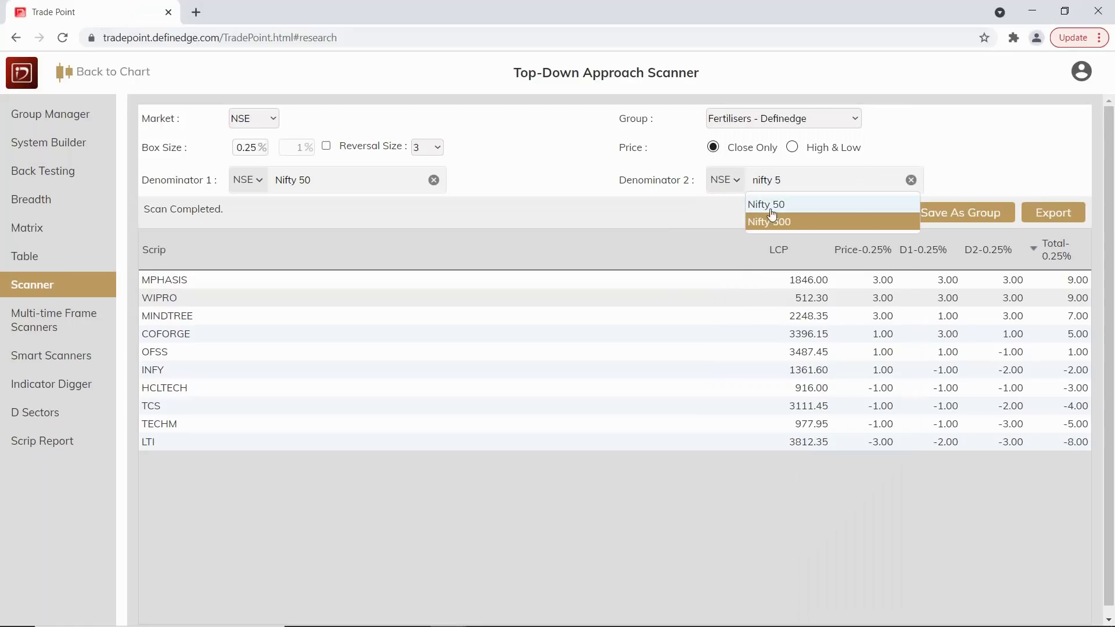
pyautogui.click(817, 221)
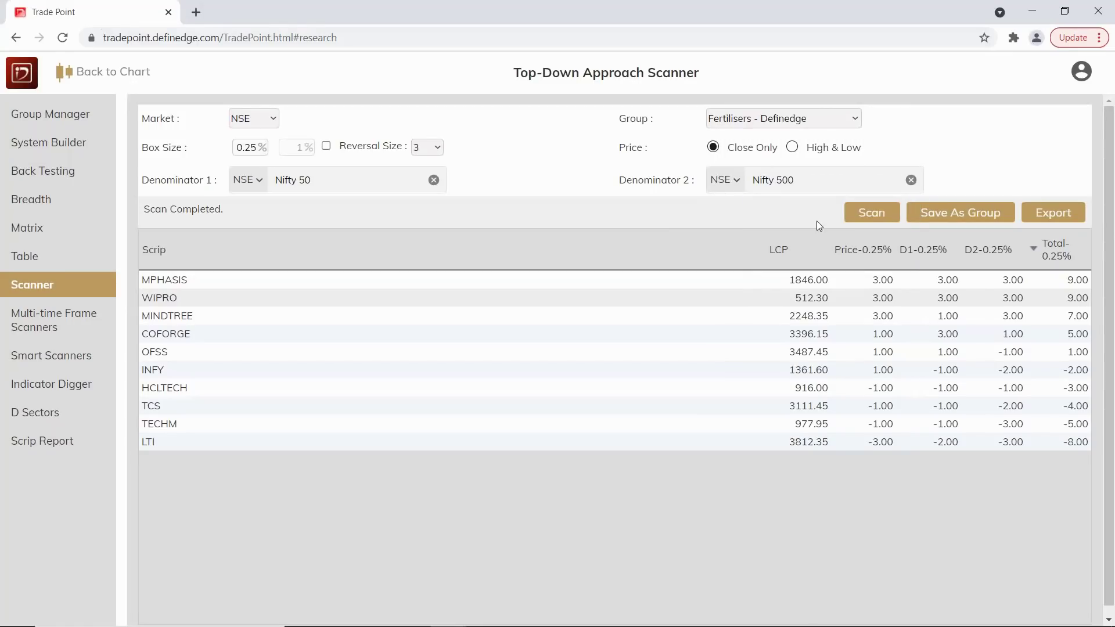
pyautogui.click(853, 218)
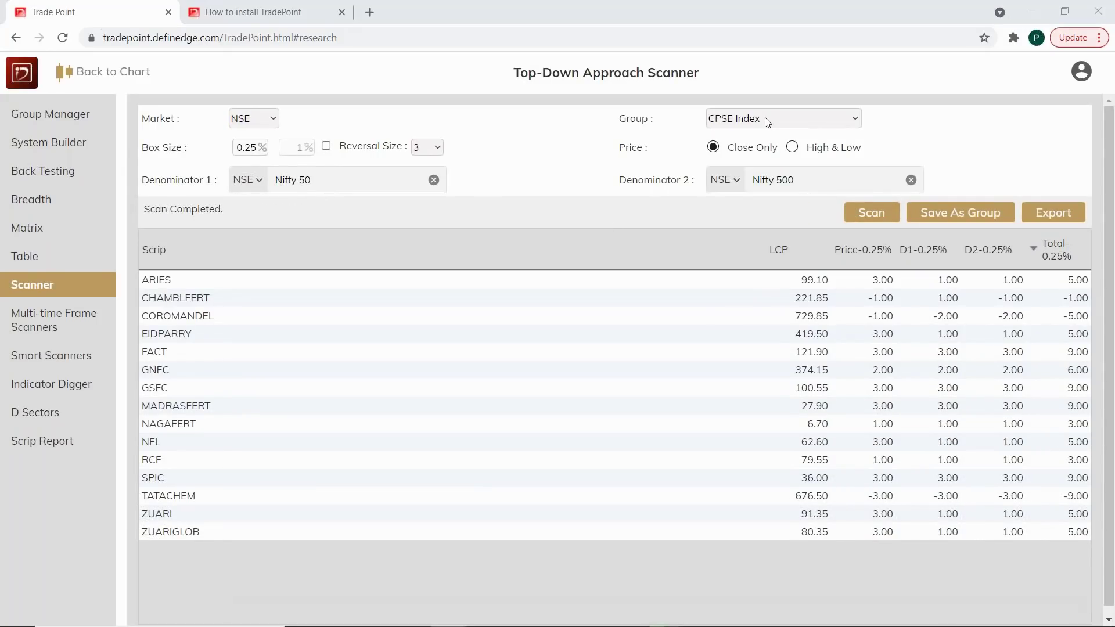
# Switch the group to Cement - Definedge, led by AMBUJACEM at 9
pyautogui.click(765, 117)
pyautogui.press('Down')
pyautogui.press('Down')
pyautogui.press('Return')
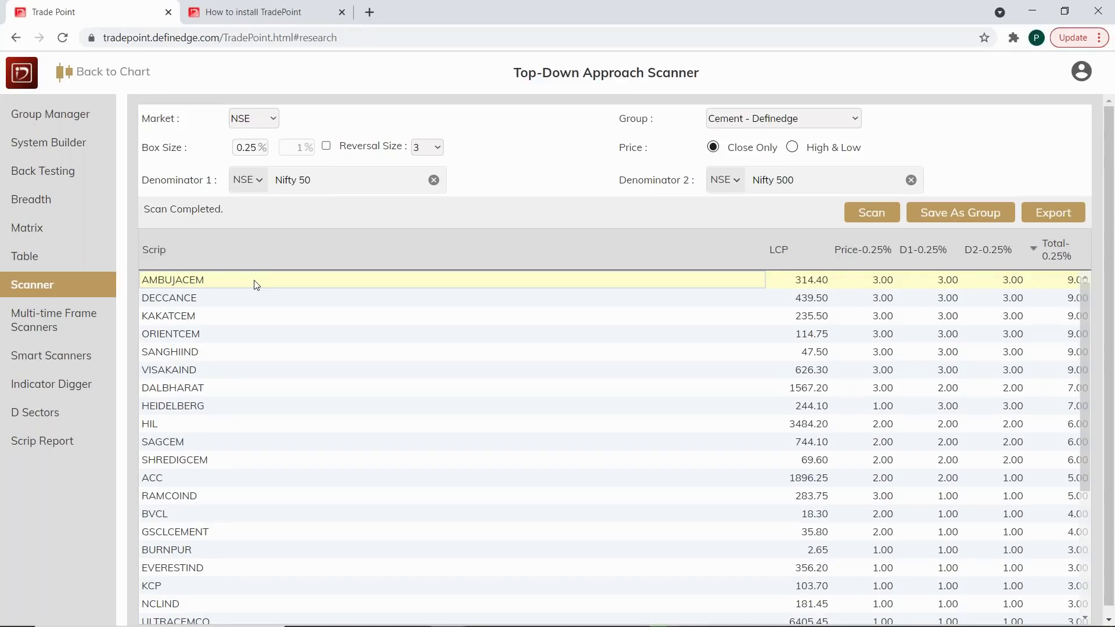
# Open the AMBUJACEM Point & Figure chart and redraw it at a 1% box size
pyautogui.click(256, 285)
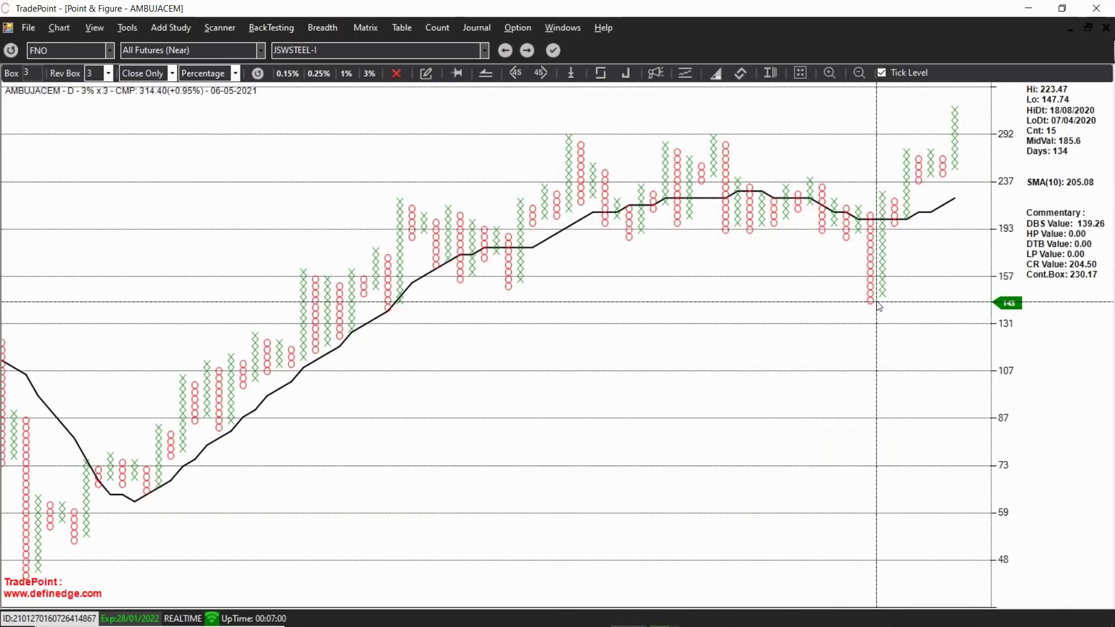
pyautogui.scroll(2, 871, 309)
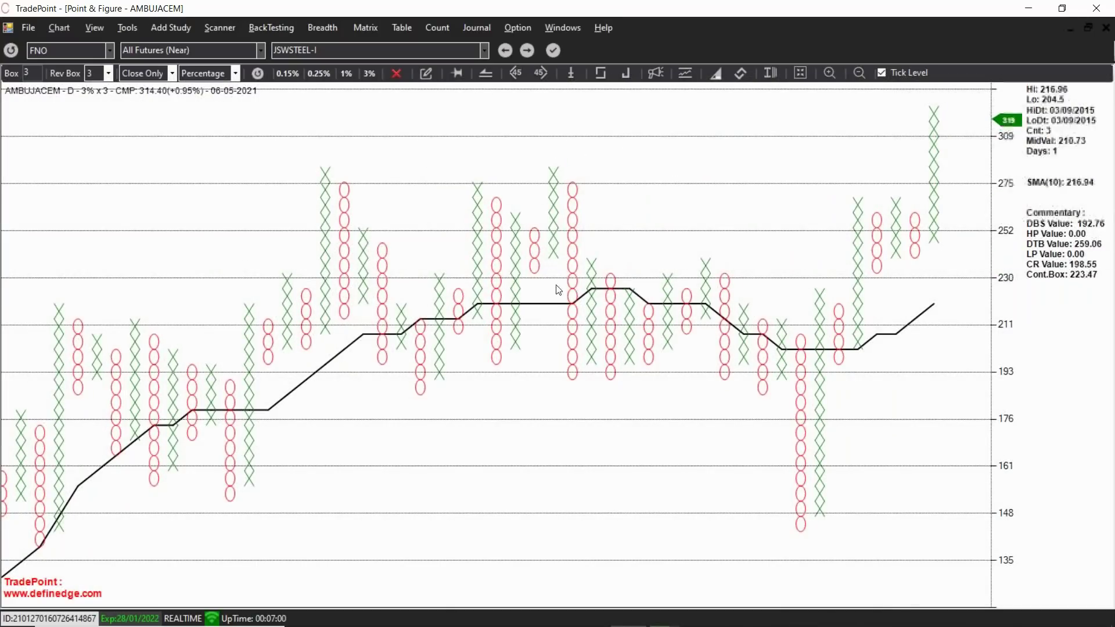
pyautogui.scroll(-3, 839, 174)
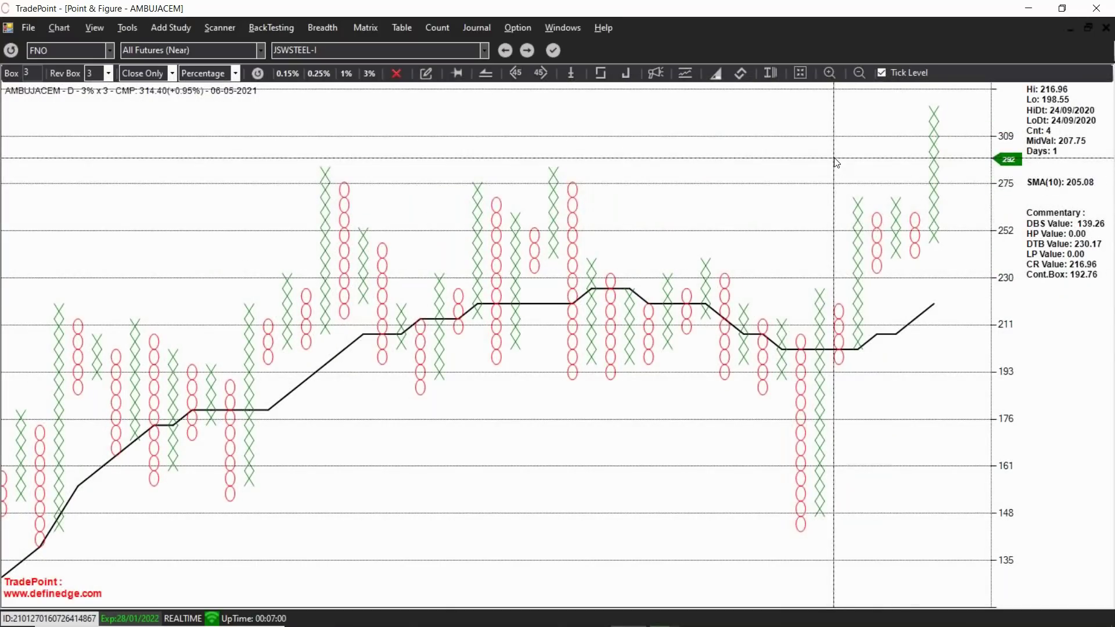
pyautogui.scroll(-2, 839, 169)
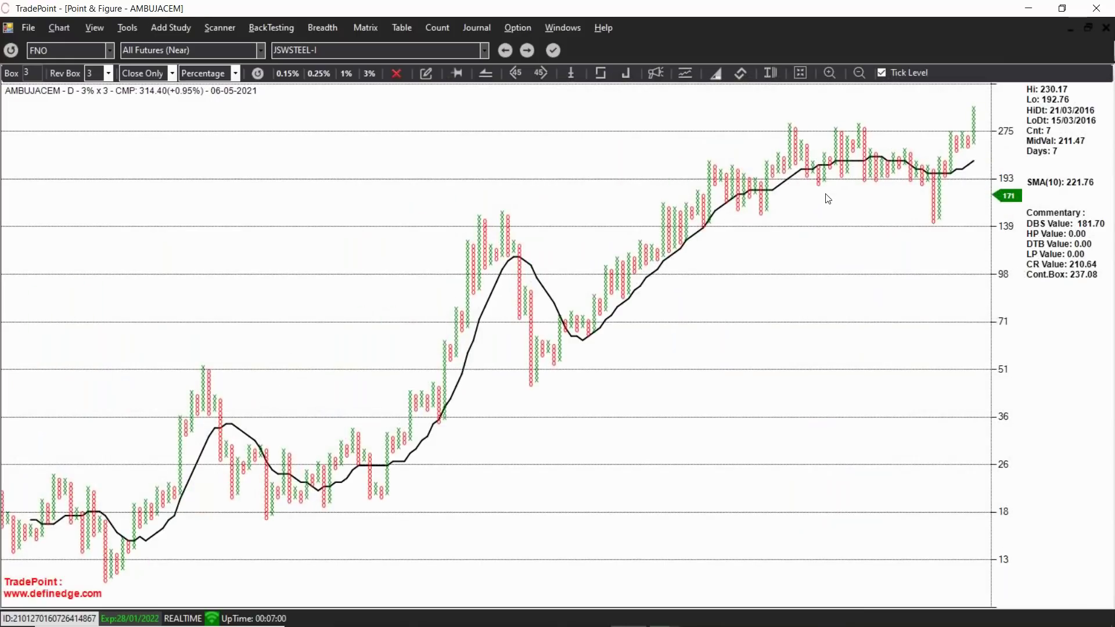
pyautogui.scroll(6, 828, 199)
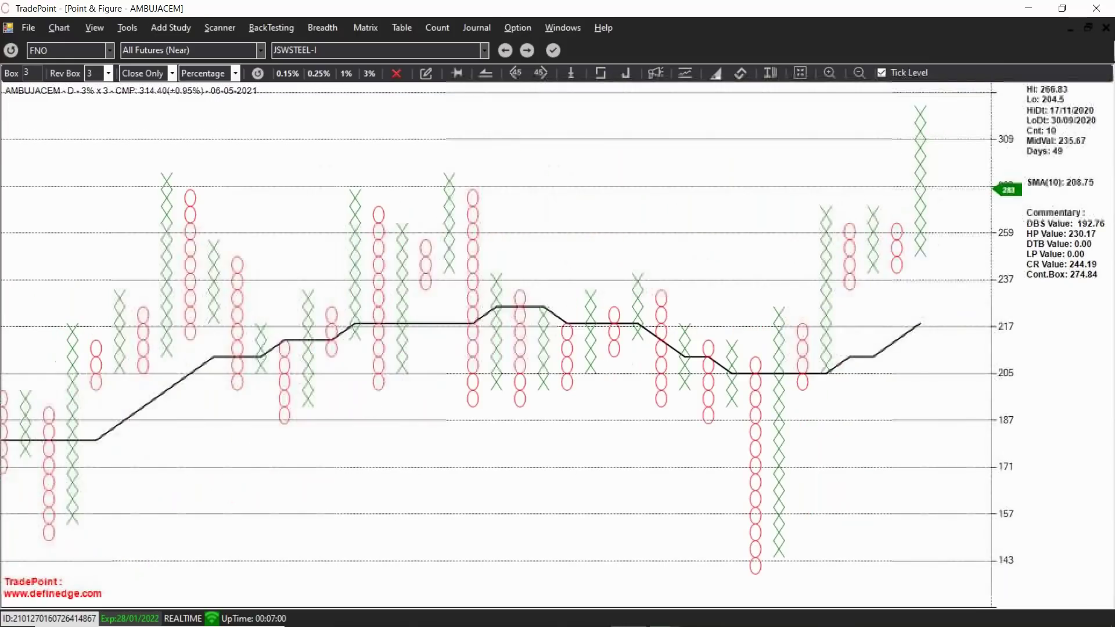
pyautogui.click(346, 75)
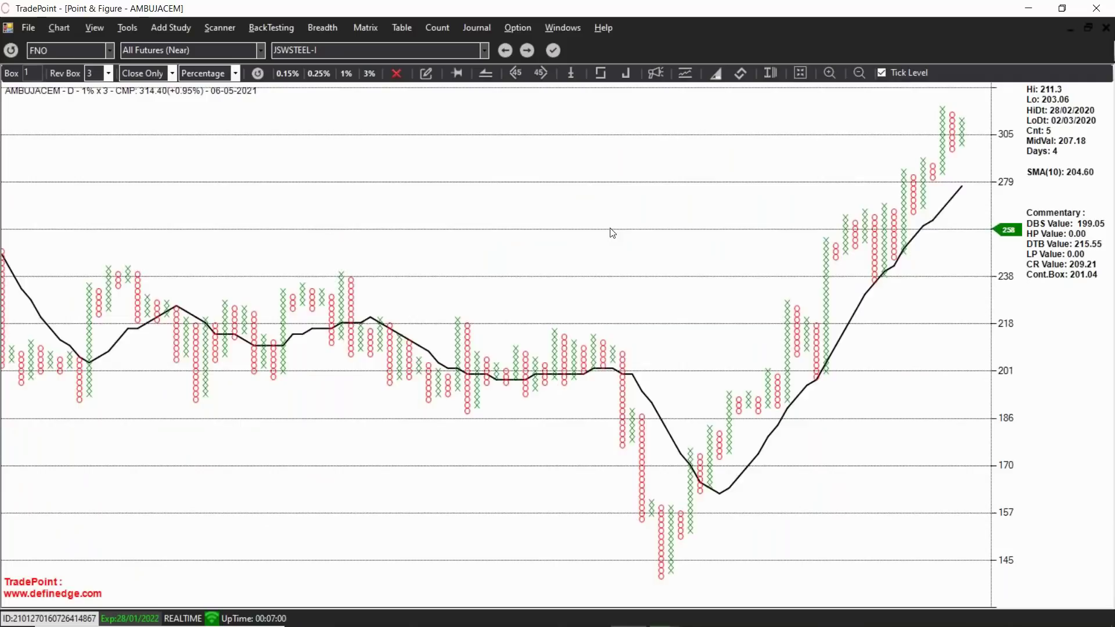
pyautogui.scroll(3, 622, 244)
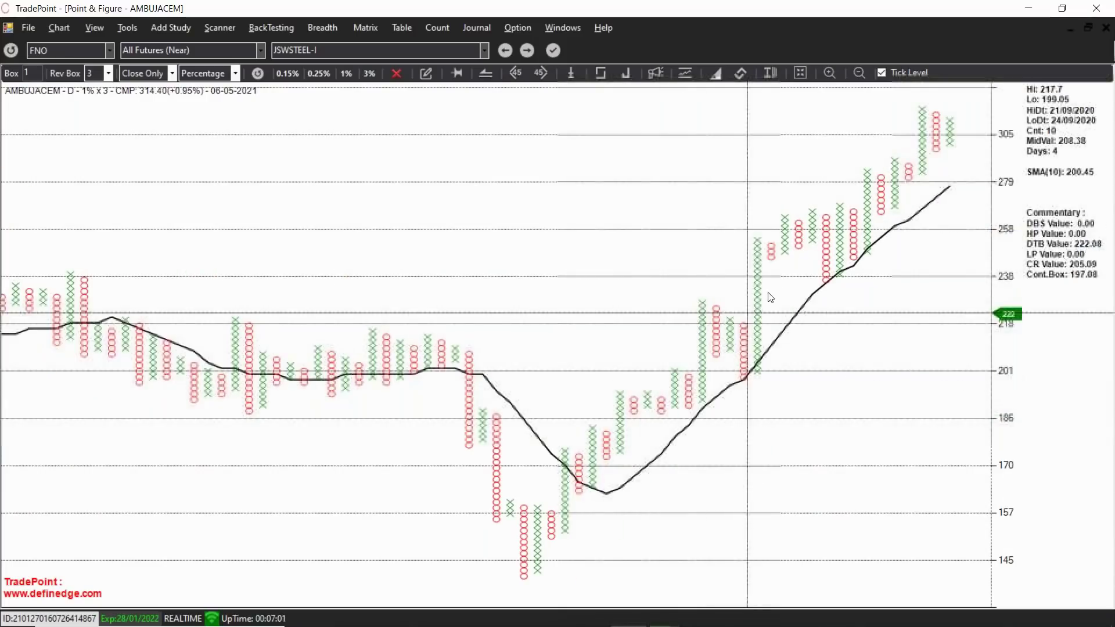
pyautogui.scroll(2, 918, 176)
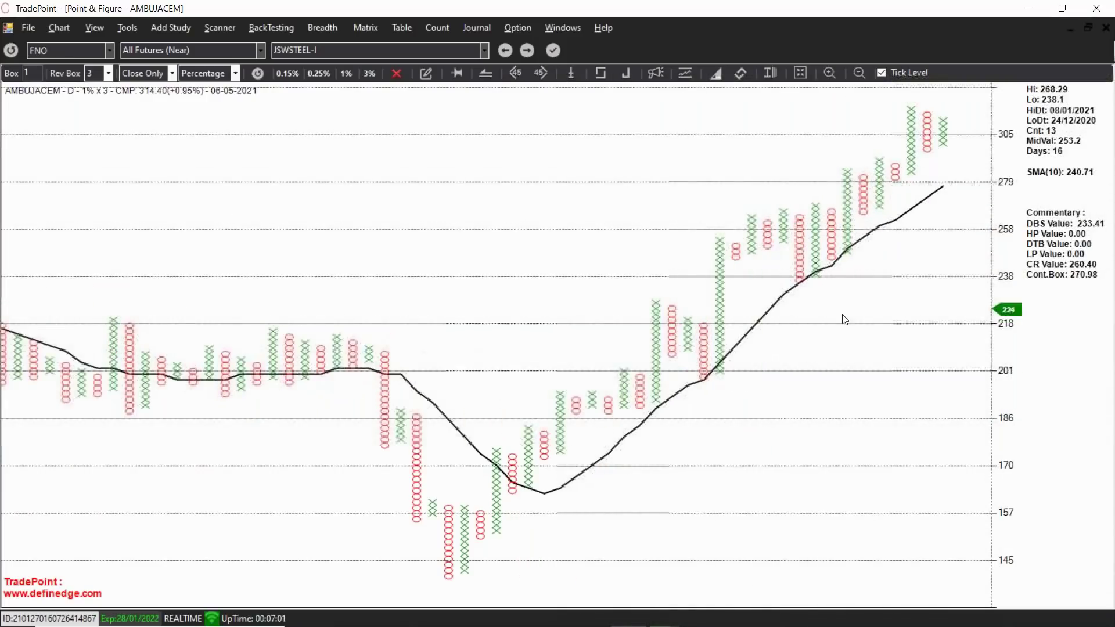
# Project vertical counts from two breakout X columns, then redraw at a 0.25% box
pyautogui.click(572, 73)
pyautogui.click(818, 231)
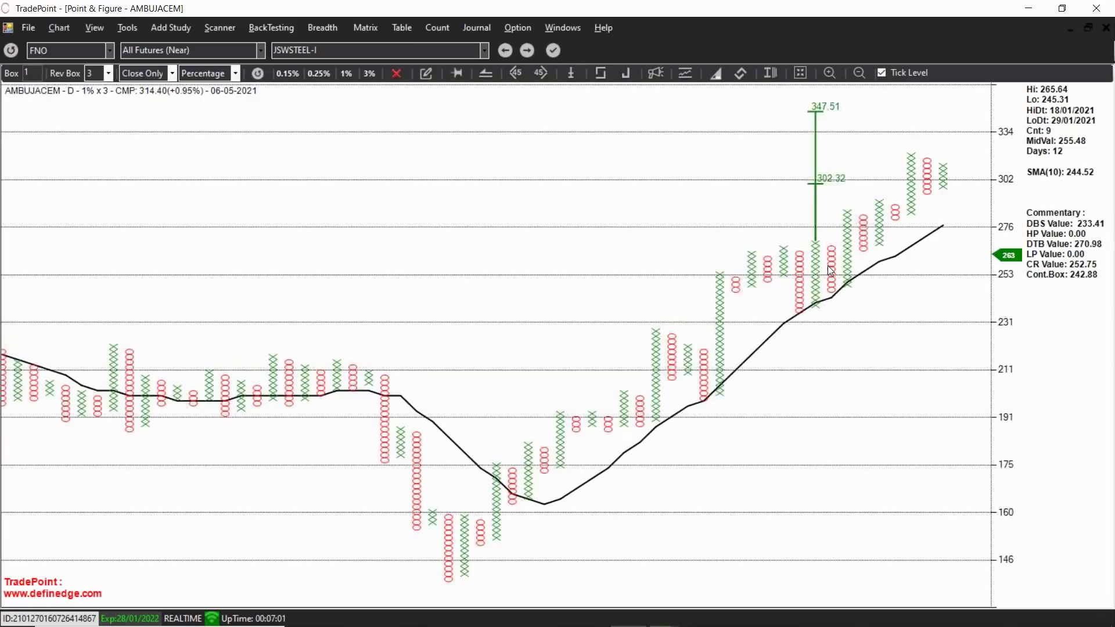
pyautogui.click(572, 73)
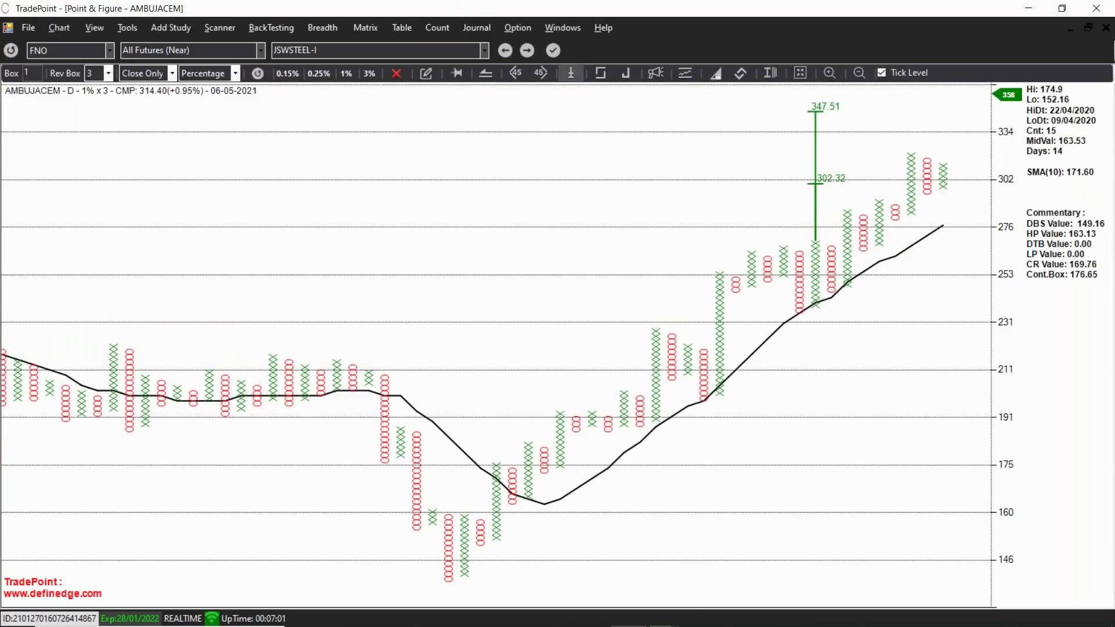
pyautogui.click(723, 288)
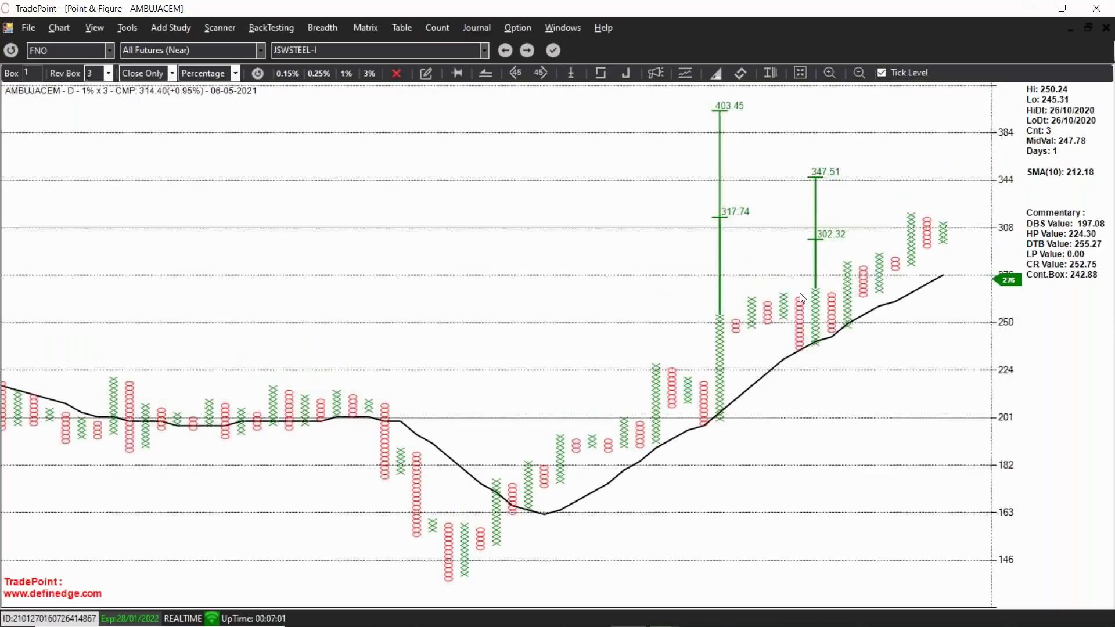
pyautogui.click(319, 73)
pyautogui.scroll(3, 741, 407)
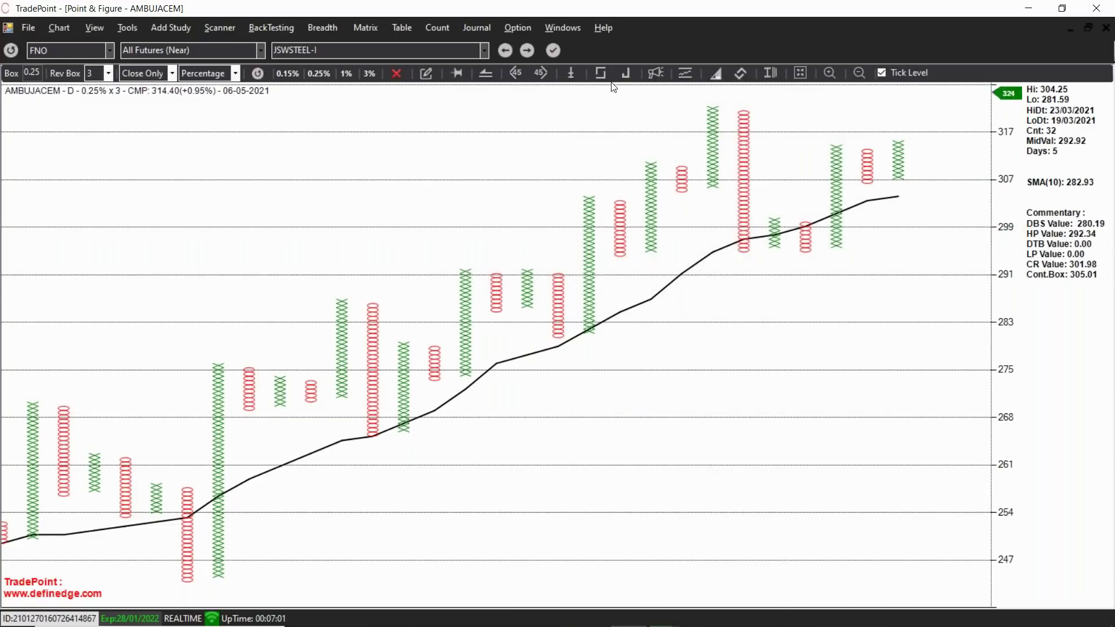
# Mark a 294.53 support line and a vertical count targeting 332.04 and 352.54 on AMBUJACEM
pyautogui.click(746, 258)
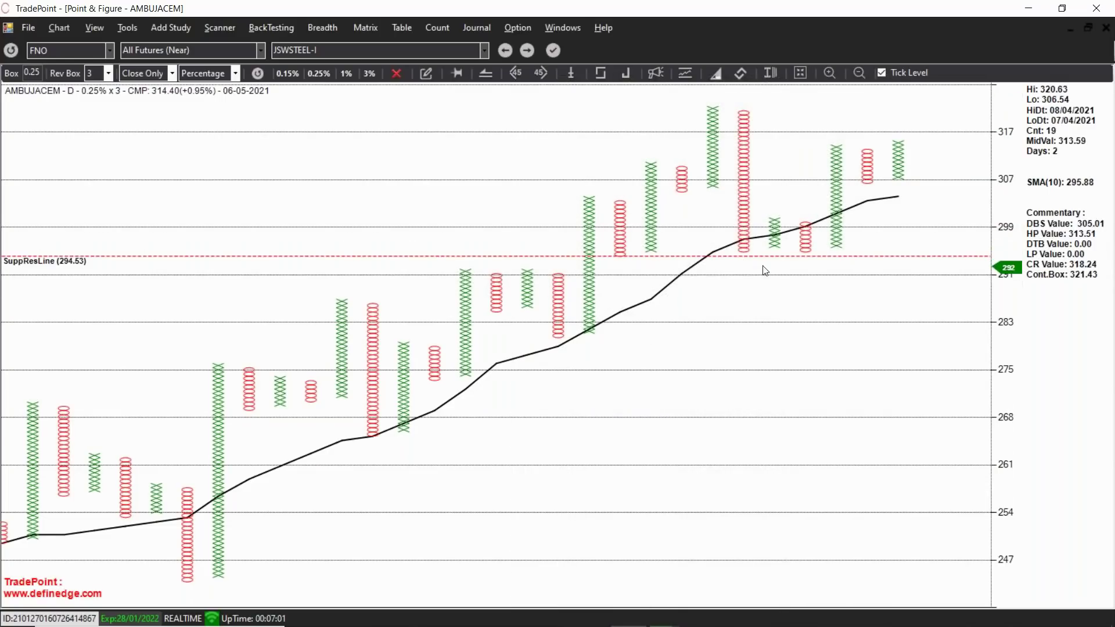
pyautogui.scroll(2, 795, 276)
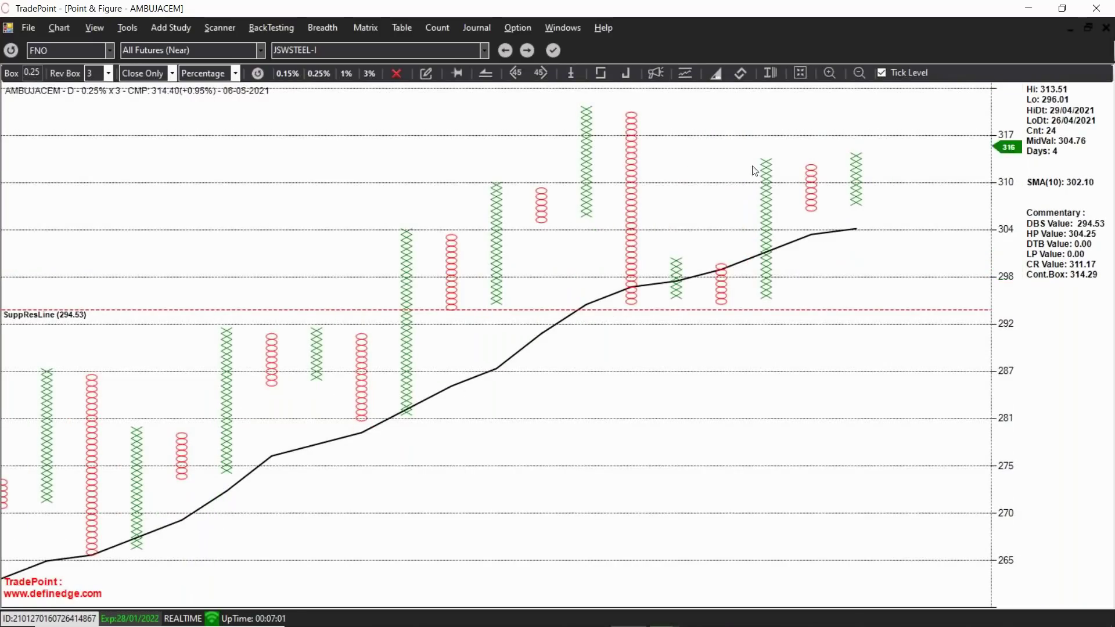
pyautogui.click(774, 229)
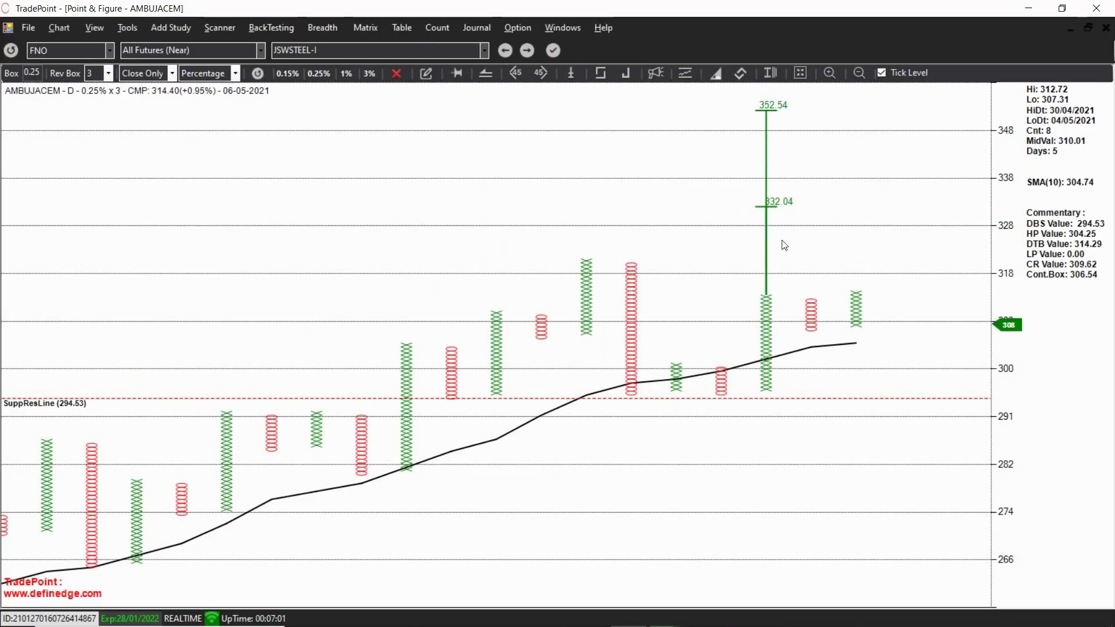